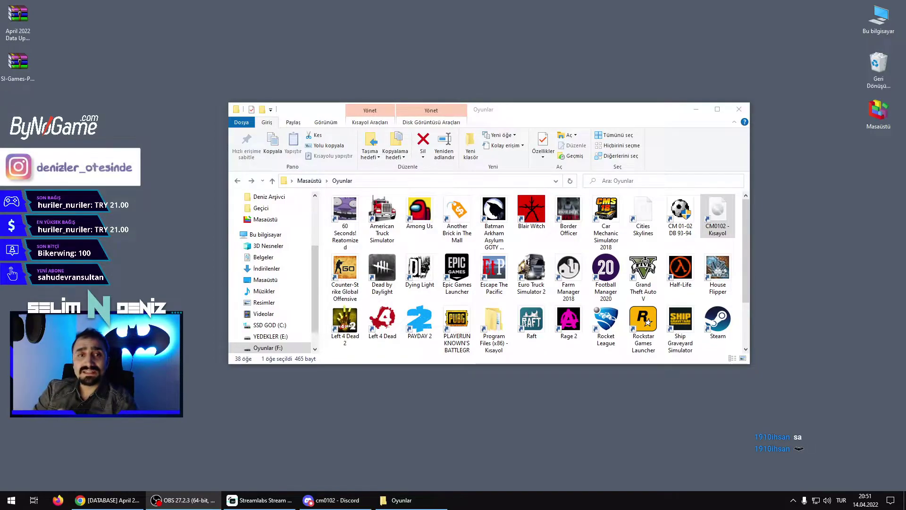
Switch to Chrome and read the installation instructions in the April 2022 database topic.
{"action": "left_click", "coordinate": [108, 500]}
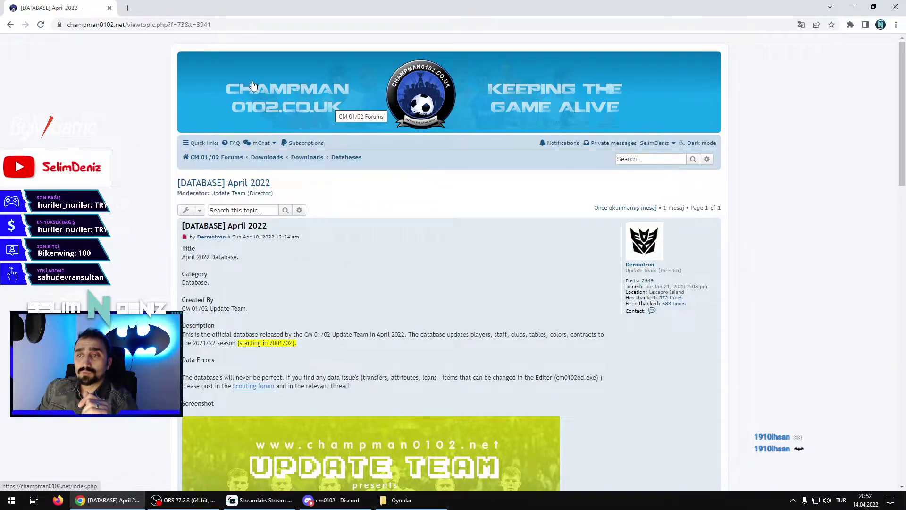
{"action": "scroll", "coordinate": [348, 268], "scroll_direction": "down", "scroll_amount": 12}
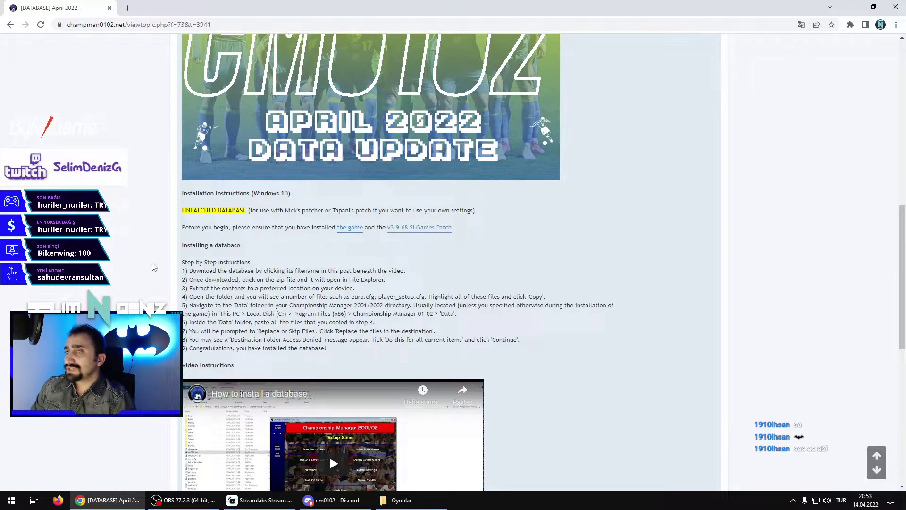
Switch to File Explorer, mount the CM0102 disc image from its shortcut in the Oyunlar folder, and return to that folder.
{"action": "left_click", "coordinate": [400, 500]}
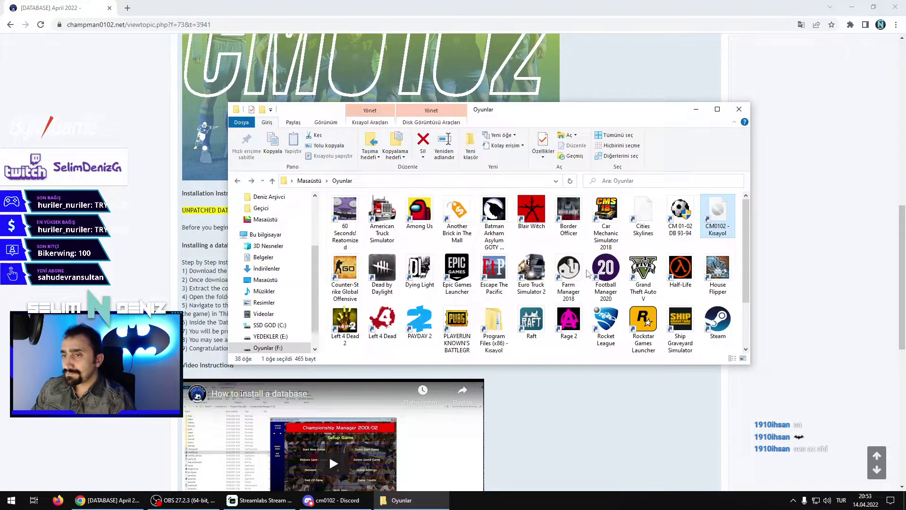
{"action": "double_click", "coordinate": [726, 224]}
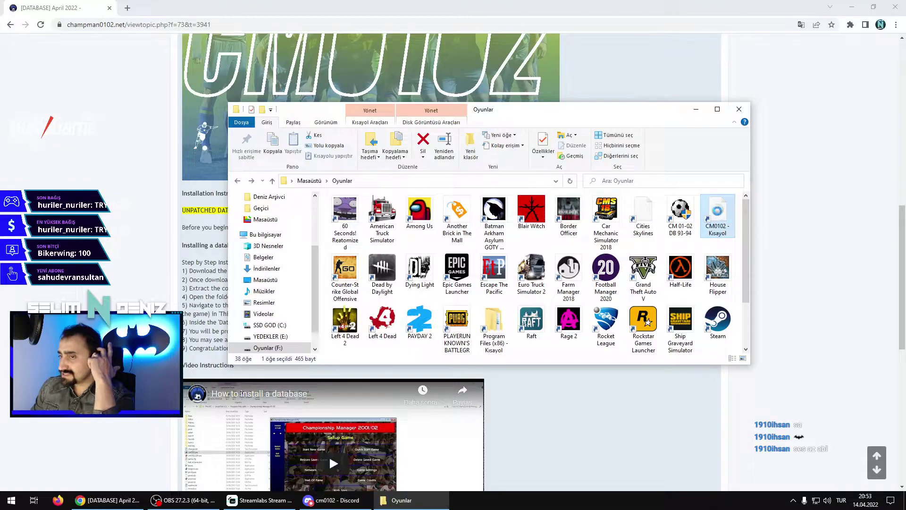
{"action": "right_click", "coordinate": [718, 210]}
{"action": "left_click", "coordinate": [734, 217]}
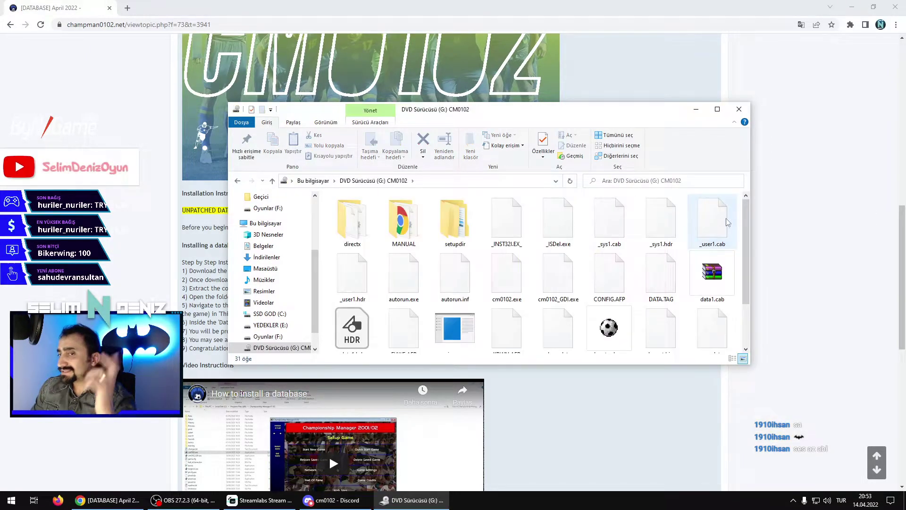
{"action": "left_click", "coordinate": [237, 182]}
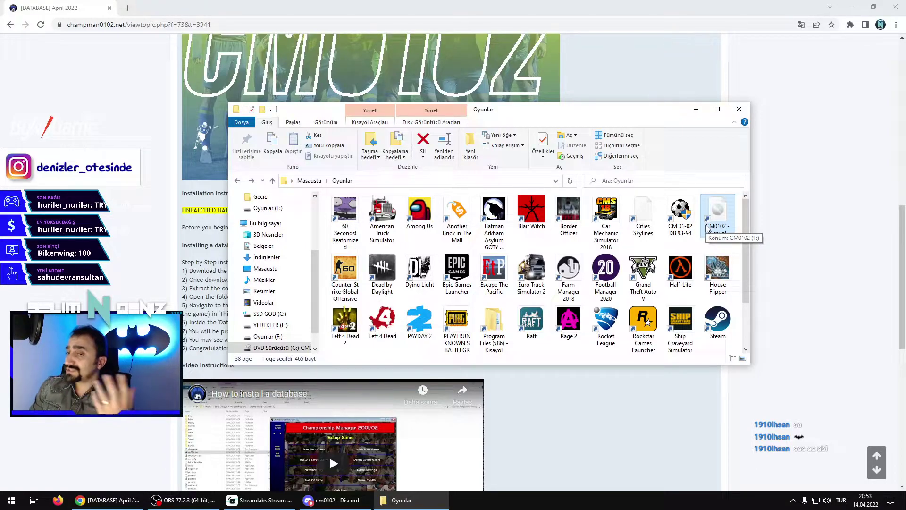
Examine the Championship Manager 01-02 folders inside Program Files (x86) on drive F, then return to the Oyunlar folder.
{"action": "double_click", "coordinate": [495, 325]}
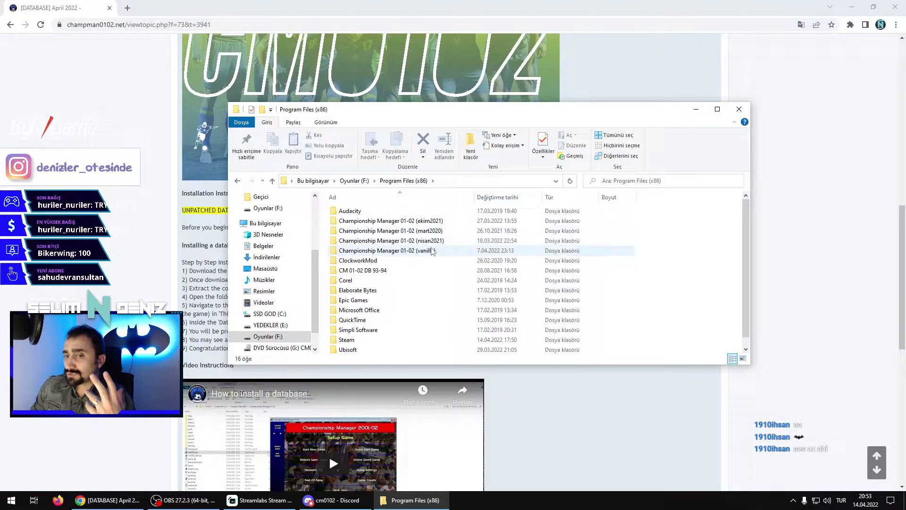
{"action": "left_click", "coordinate": [437, 230]}
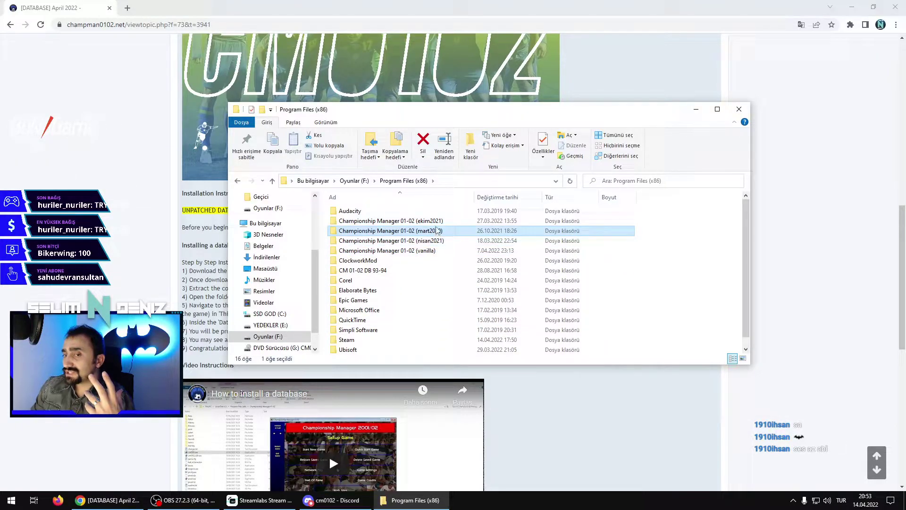
{"action": "left_click", "coordinate": [435, 241]}
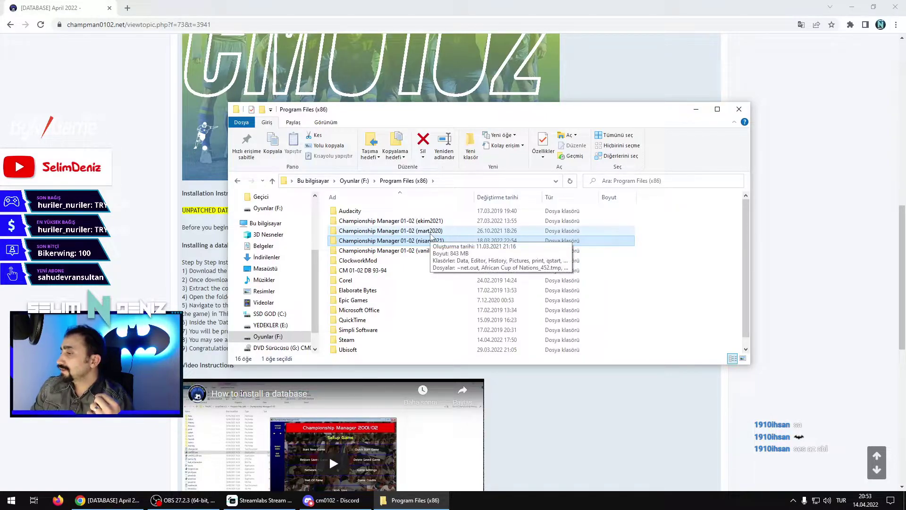
{"action": "left_click", "coordinate": [430, 231]}
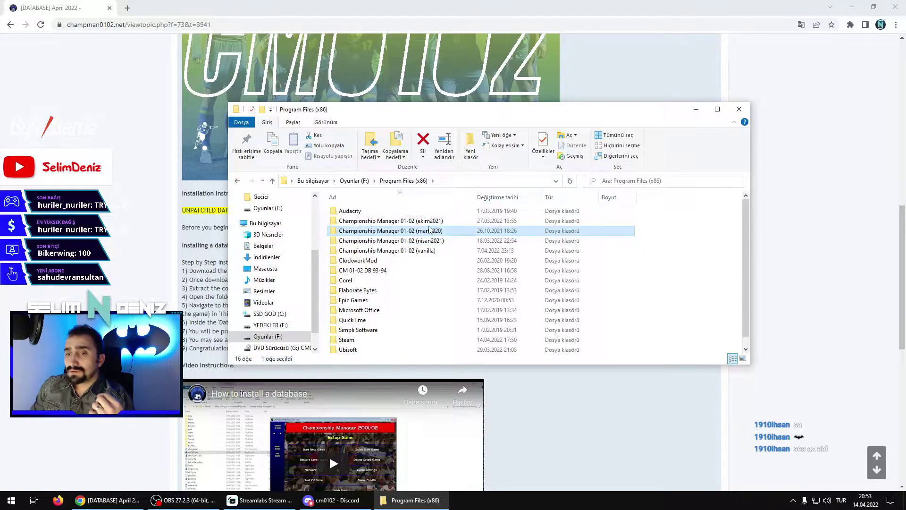
{"action": "left_click", "coordinate": [430, 250]}
{"action": "key", "text": "Up"}
{"action": "key", "text": "Up"}
{"action": "key", "text": "Up"}
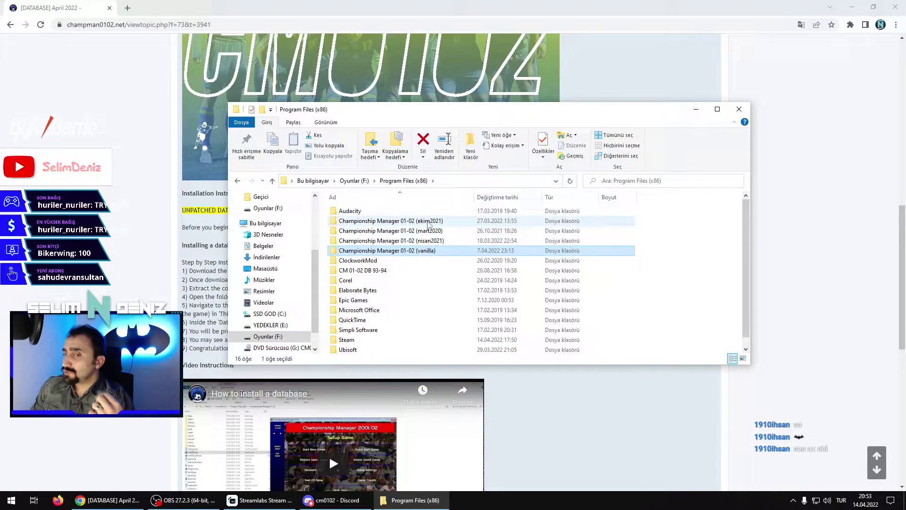
{"action": "left_click", "coordinate": [430, 250]}
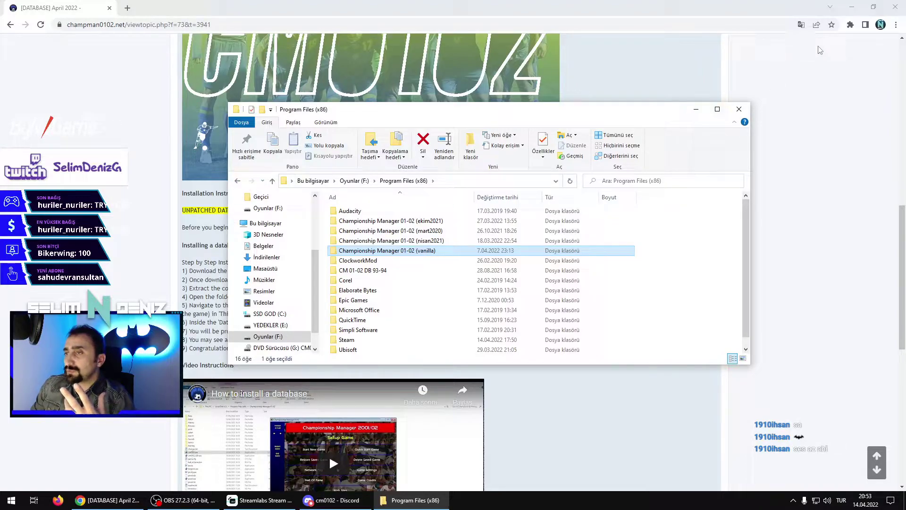
{"action": "left_click", "coordinate": [235, 181]}
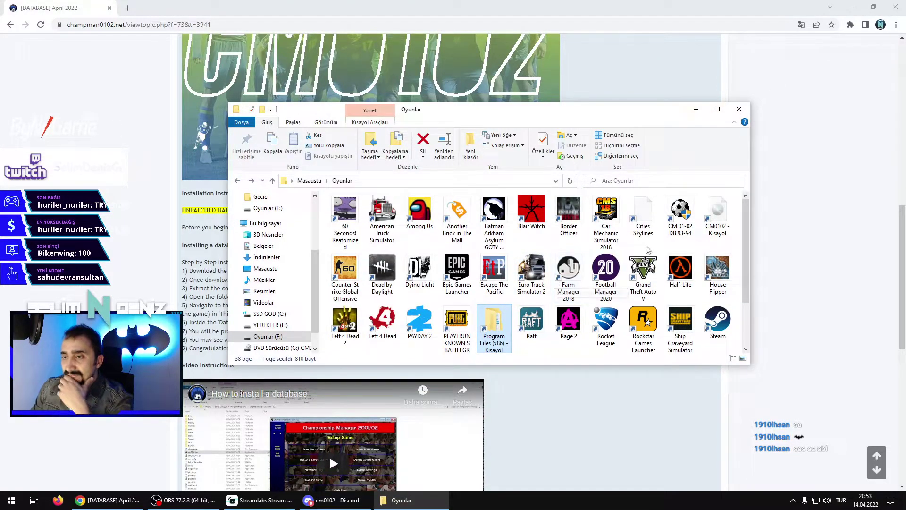
Open the mounted CM0102 disc and try to run Setup.exe.
{"action": "scroll", "coordinate": [545, 296], "scroll_direction": "down", "scroll_amount": 1}
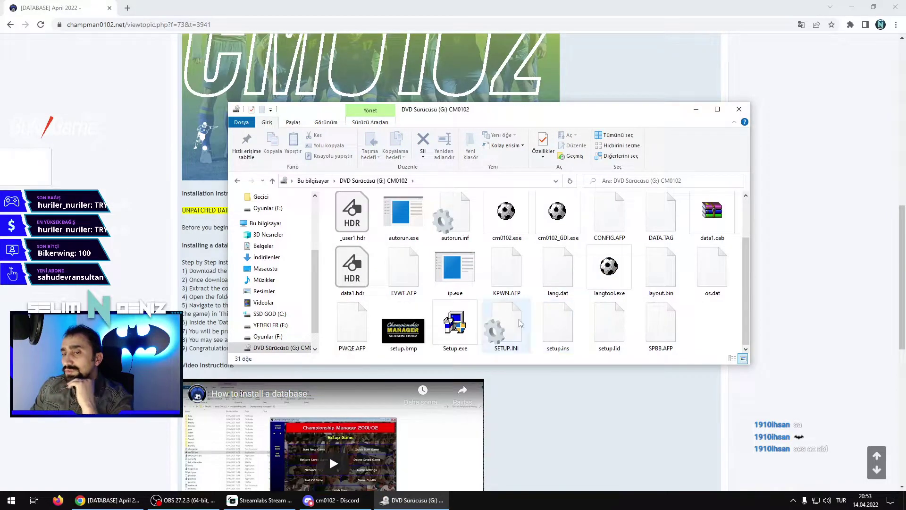
{"action": "double_click", "coordinate": [454, 330]}
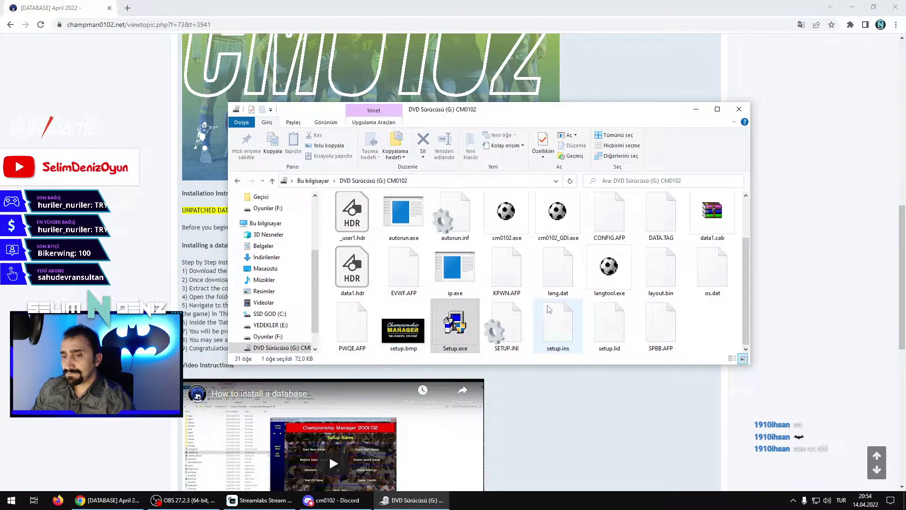
In Task Manager, analyze the wait chain of Setup.exe and end both Setup.exe and nvcontainer.exe.
{"action": "right_click", "coordinate": [575, 504]}
{"action": "left_click", "coordinate": [618, 459]}
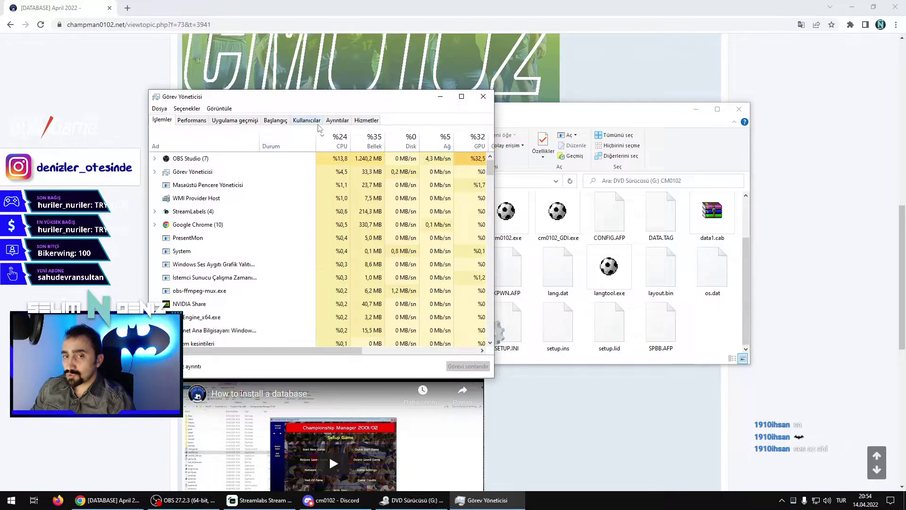
{"action": "right_click", "coordinate": [222, 271]}
{"action": "left_click", "coordinate": [258, 329]}
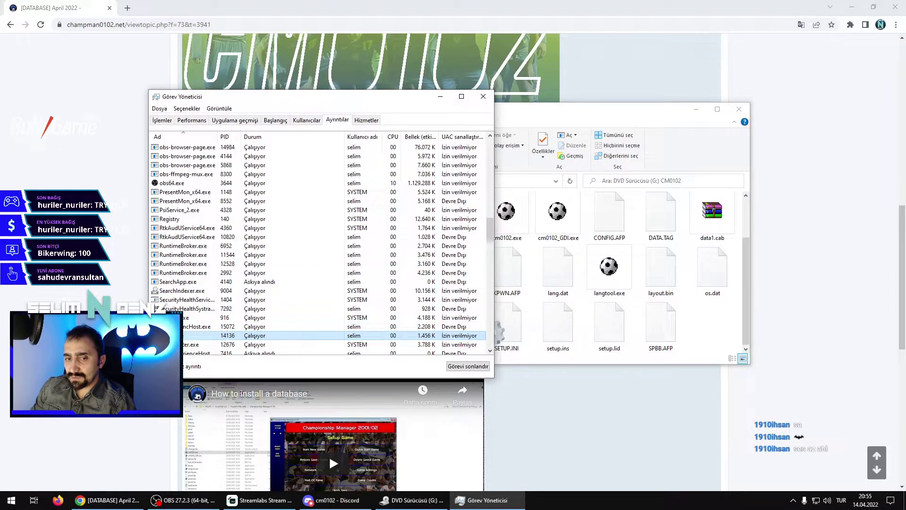
{"action": "right_click", "coordinate": [218, 336]}
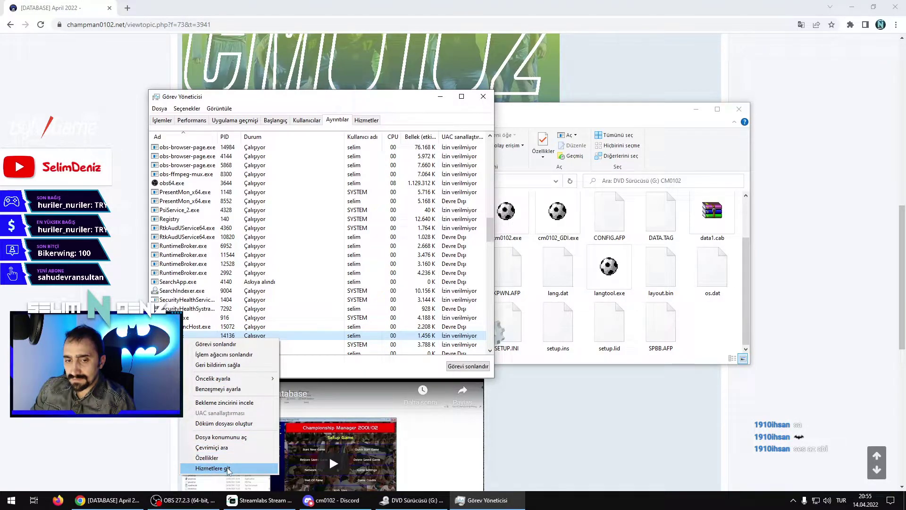
{"action": "left_click", "coordinate": [235, 403]}
{"action": "left_click", "coordinate": [207, 209]}
{"action": "left_click", "coordinate": [315, 291]}
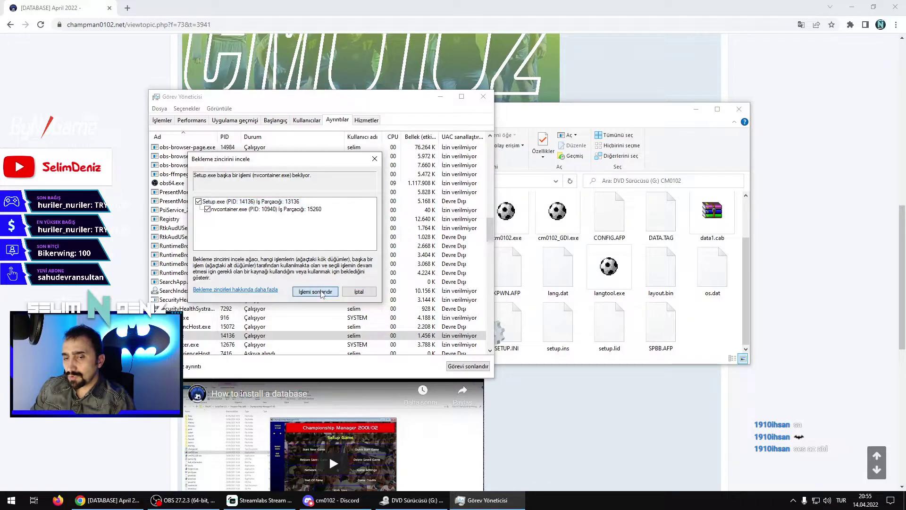
{"action": "left_click", "coordinate": [470, 266]}
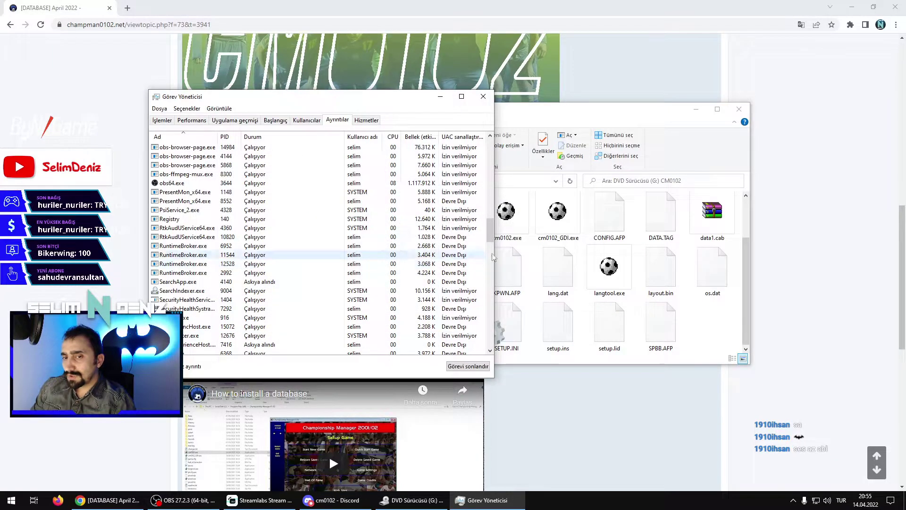
Run Setup.exe from the CM0102 disc again and accept the software license agreement.
{"action": "left_click", "coordinate": [575, 289]}
{"action": "double_click", "coordinate": [468, 325]}
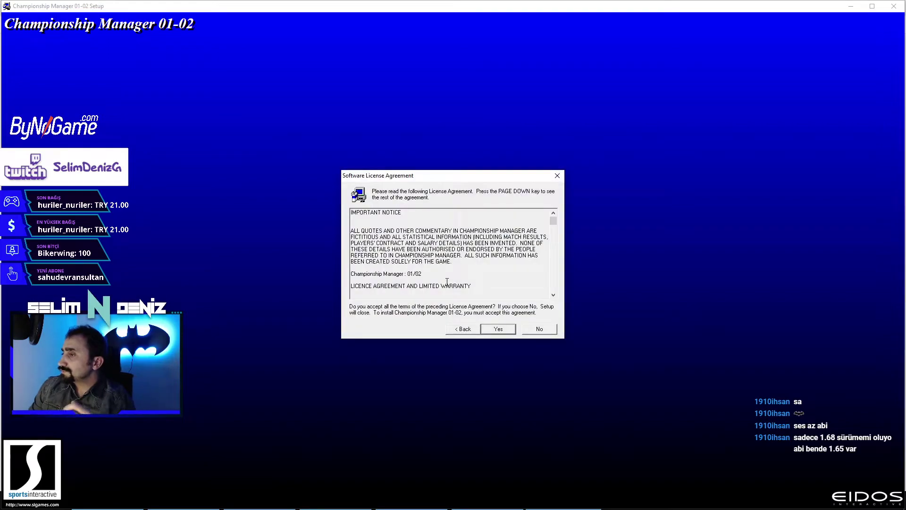
{"action": "left_click", "coordinate": [498, 330]}
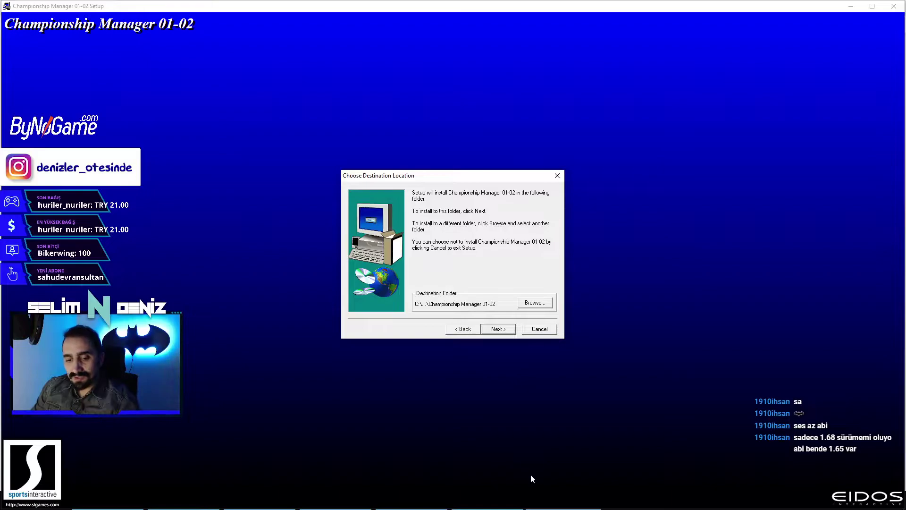
Switch to File Explorer to check the Program Files (x86) location on drive F, and return to the installer.
{"action": "key", "text": "super"}
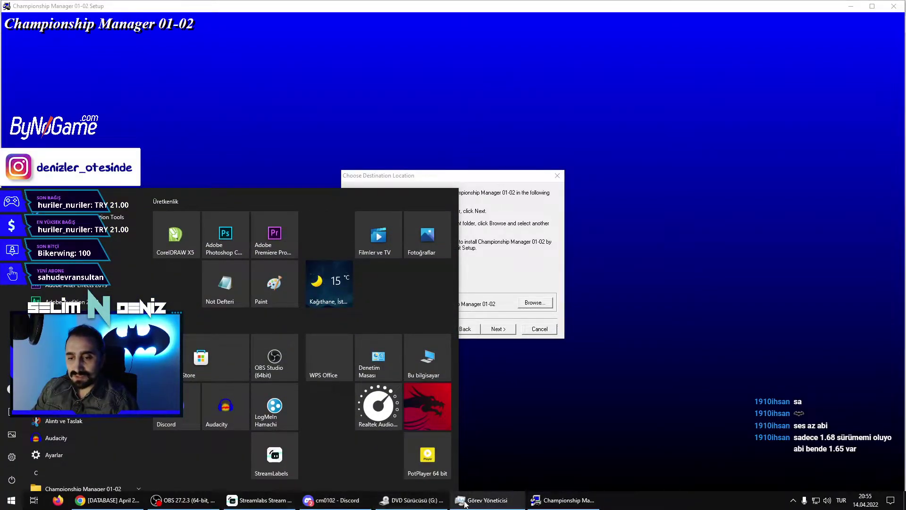
{"action": "left_click", "coordinate": [410, 500]}
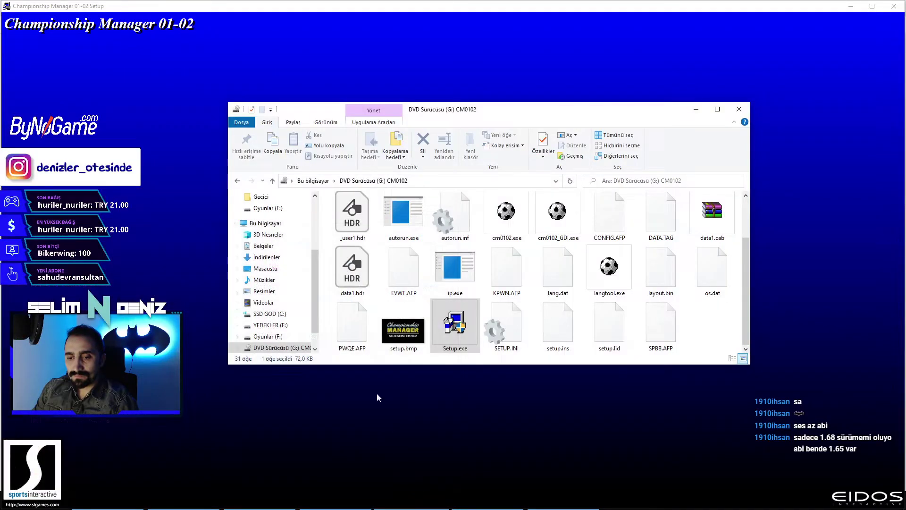
{"action": "left_click", "coordinate": [238, 181]}
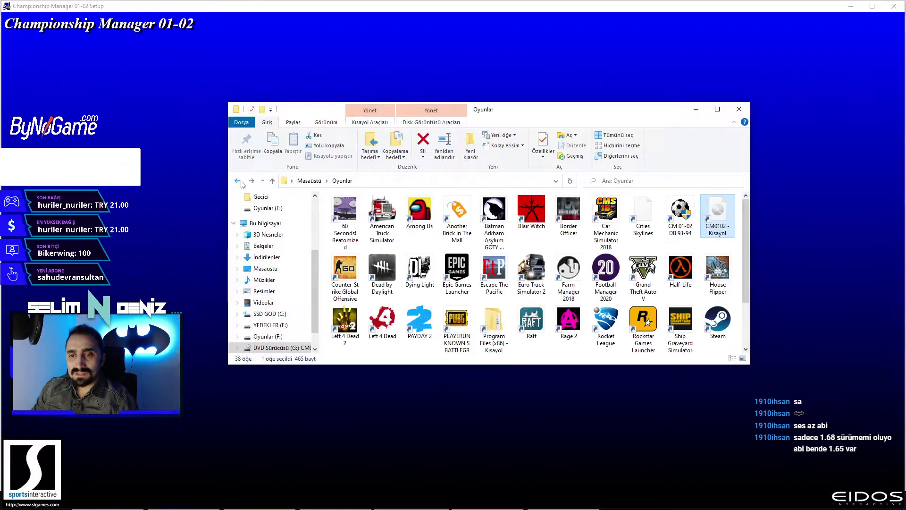
{"action": "double_click", "coordinate": [499, 329]}
{"action": "left_click", "coordinate": [635, 91]}
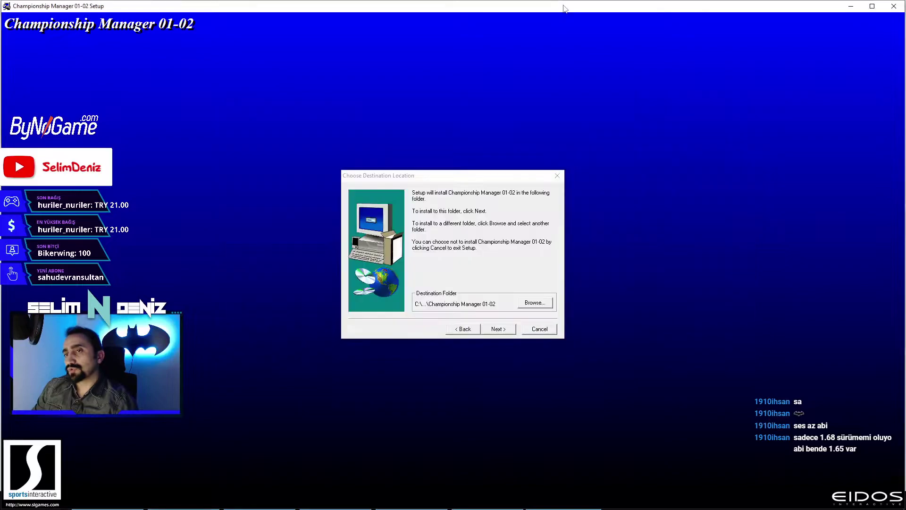
Set the installation folder to F:\Program Files (x86)\Championship Manager 01-02, agree to create it, and continue to the setup type.
{"action": "left_click", "coordinate": [535, 303]}
{"action": "left_click_drag", "start_coordinate": [419, 225], "coordinate": [340, 225]}
{"action": "left_click", "coordinate": [404, 224]}
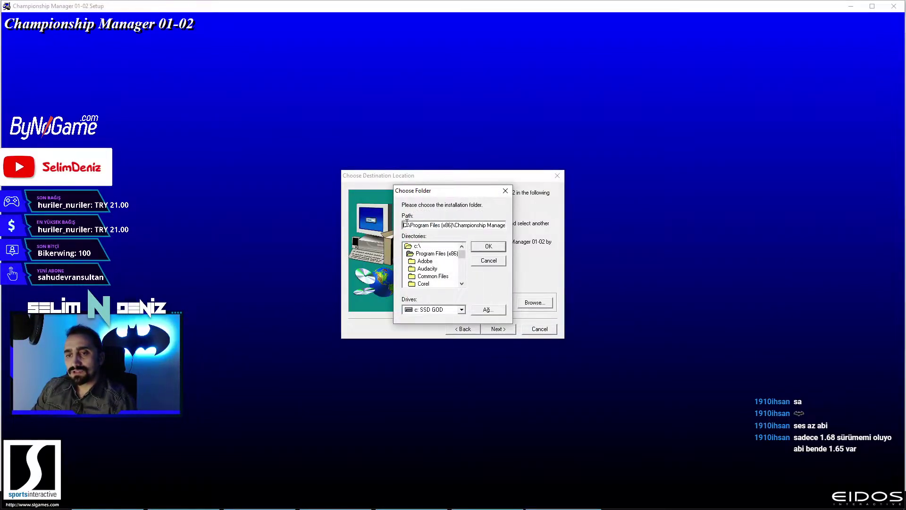
{"action": "type", "text": "F"}
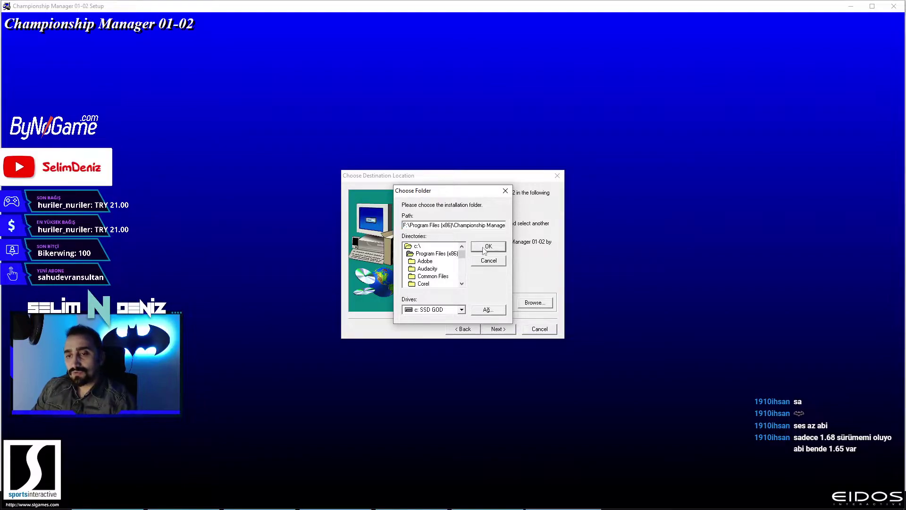
{"action": "left_click", "coordinate": [486, 246]}
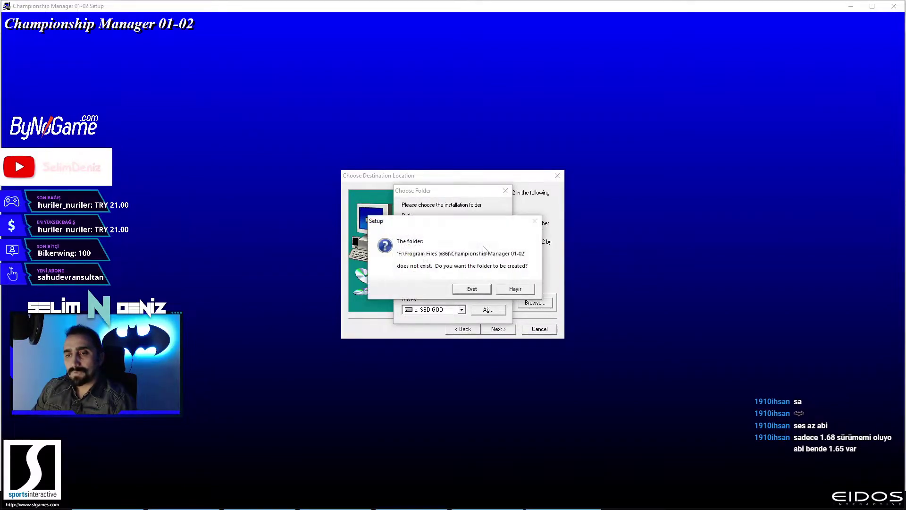
{"action": "left_click", "coordinate": [479, 290]}
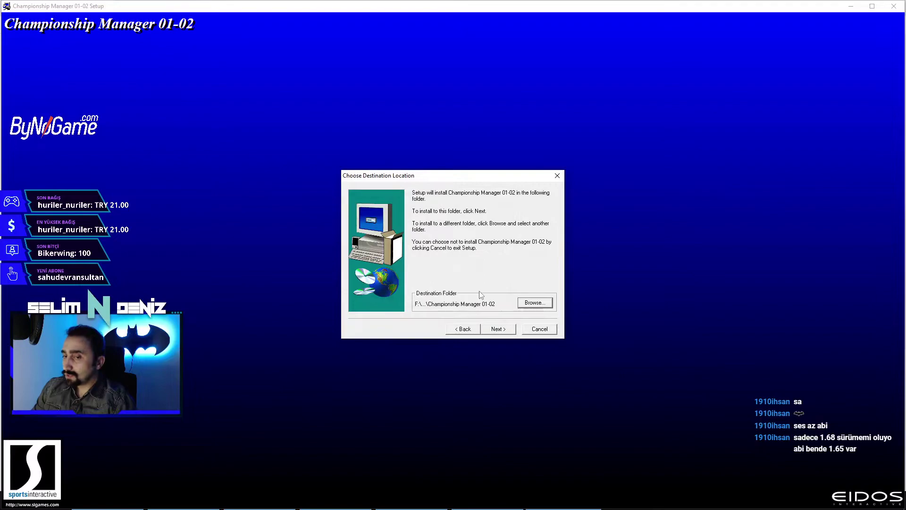
{"action": "left_click", "coordinate": [501, 329]}
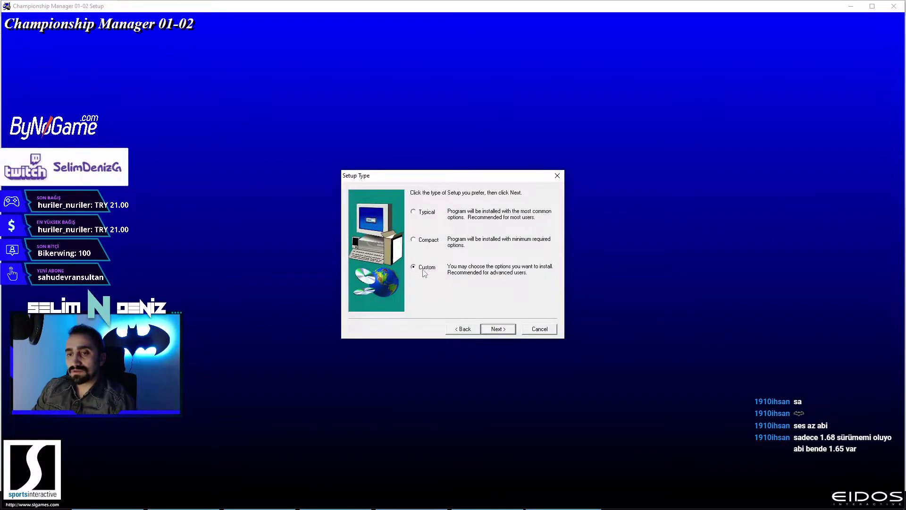
Choose the Custom setup type and select only the History, Picture Tools and Pictures components.
{"action": "left_click", "coordinate": [486, 331]}
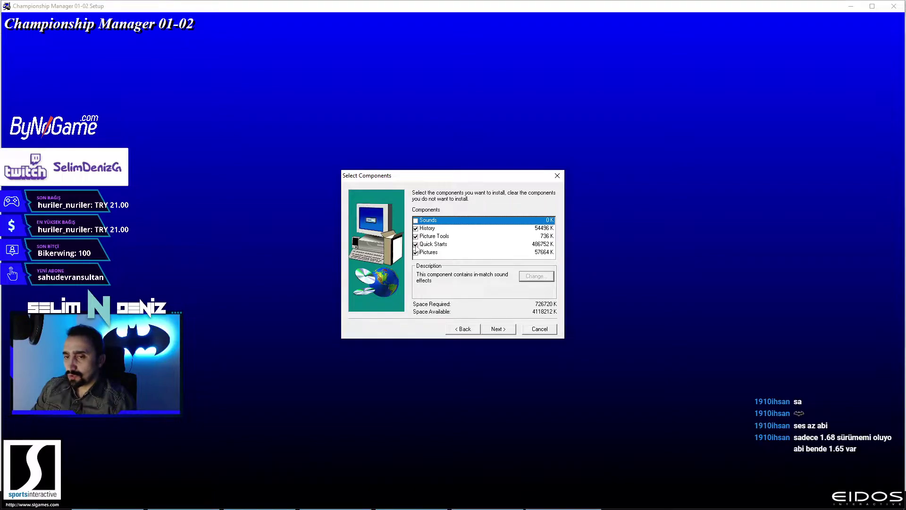
{"action": "left_click", "coordinate": [416, 244]}
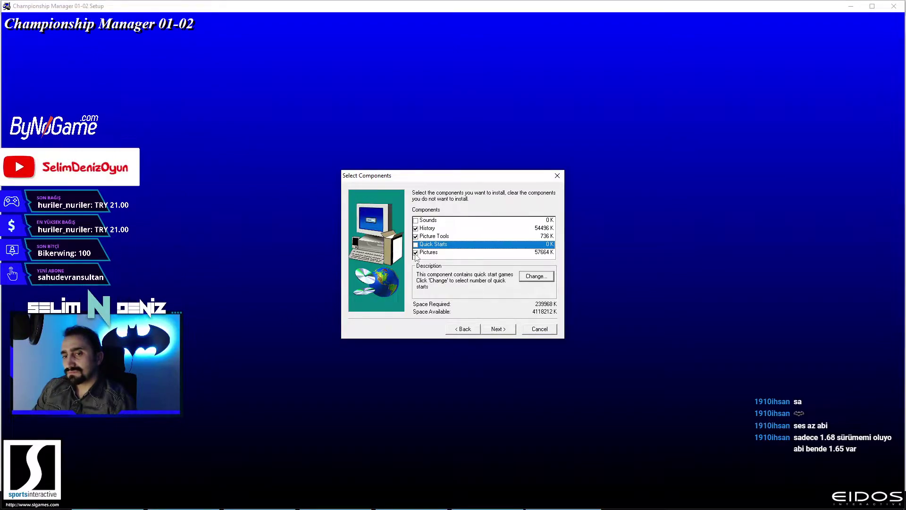
{"action": "left_click", "coordinate": [427, 253]}
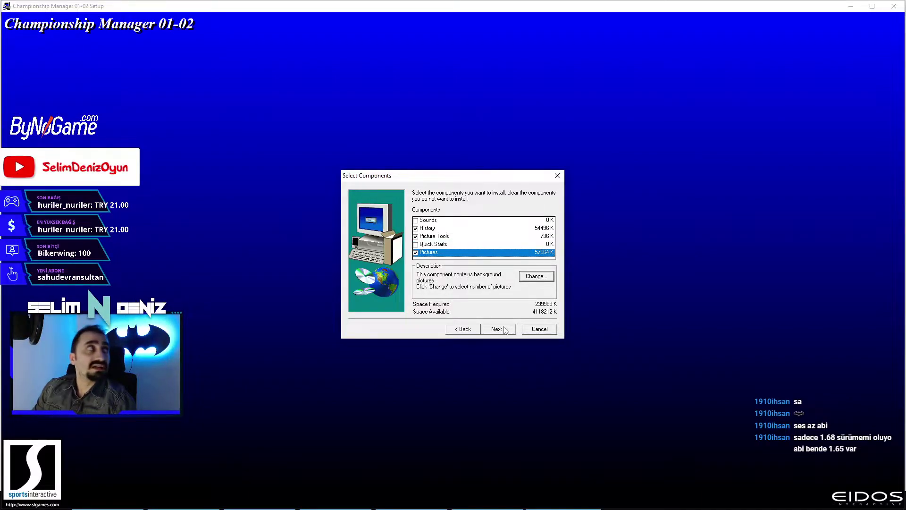
{"action": "left_click", "coordinate": [506, 330]}
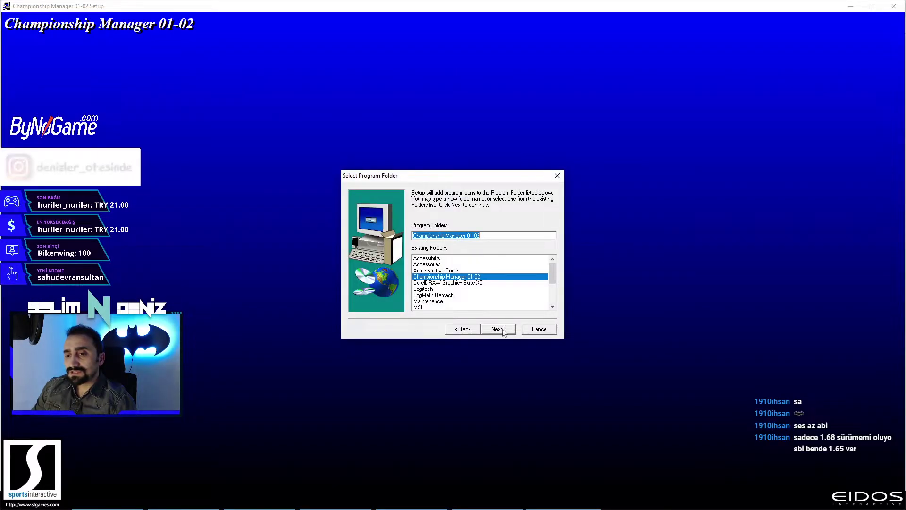
Accept the Championship Manager 01-02 program folder, decline the desktop shortcut and finish the setup.
{"action": "left_click", "coordinate": [502, 329]}
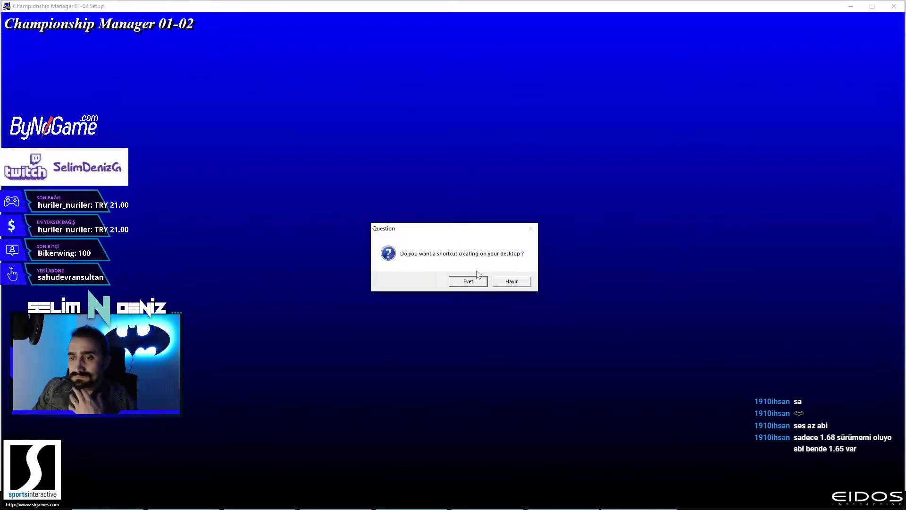
{"action": "left_click", "coordinate": [511, 282]}
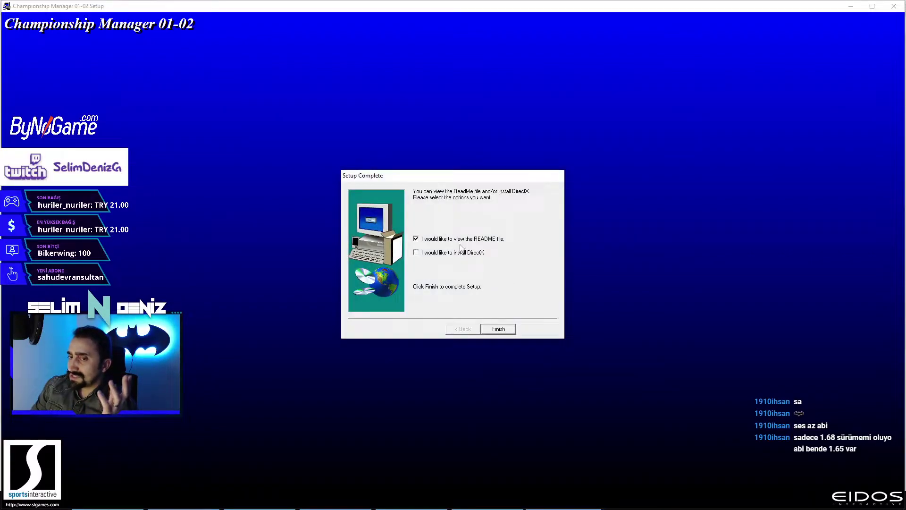
{"action": "left_click", "coordinate": [500, 333]}
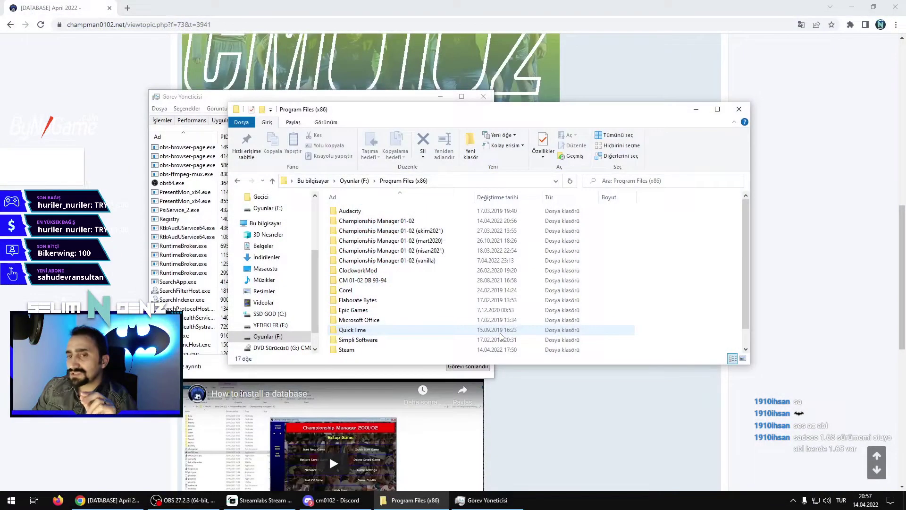
Close Task Manager and minimize the browser, leaving the Program Files (x86) folder open over the desktop.
{"action": "left_click", "coordinate": [457, 221]}
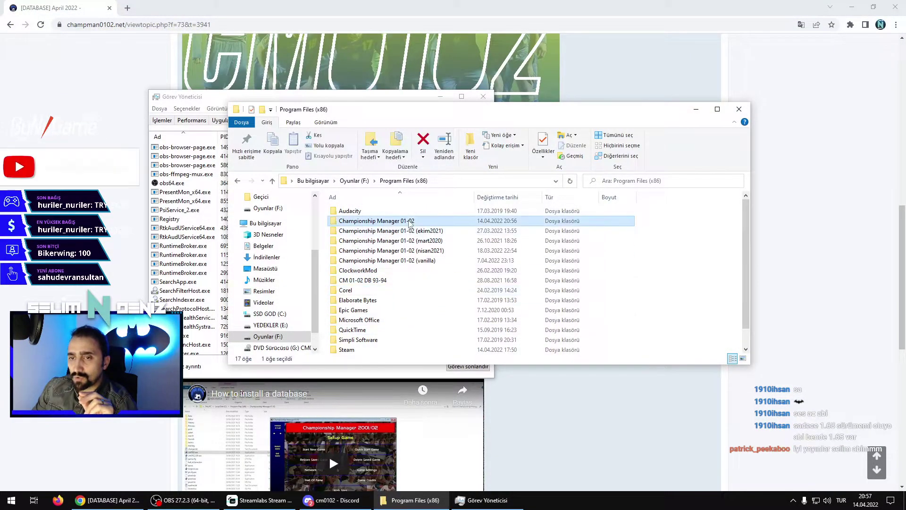
{"action": "left_click", "coordinate": [220, 105]}
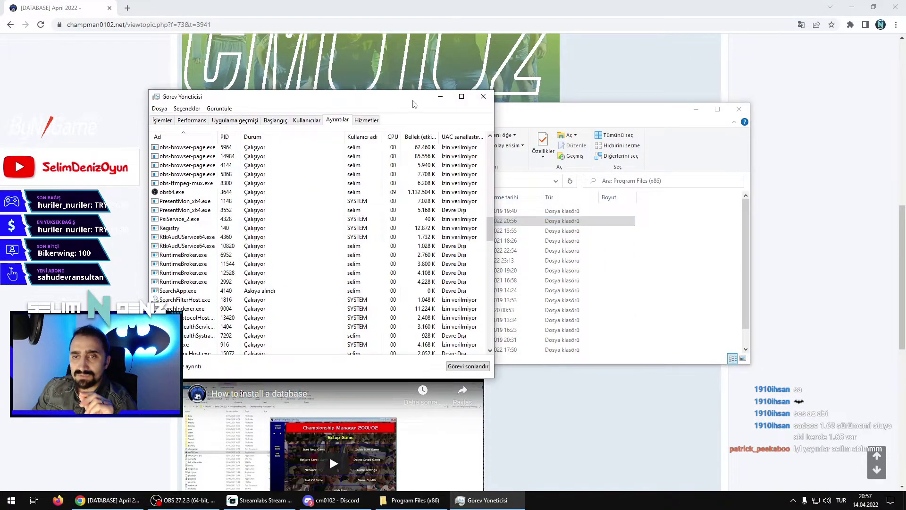
{"action": "left_click", "coordinate": [482, 96]}
{"action": "left_click", "coordinate": [851, 8]}
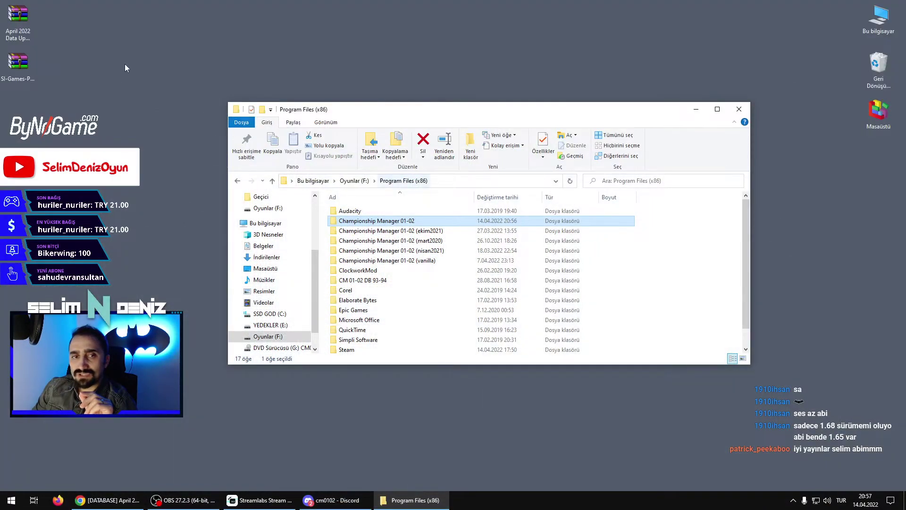
Extract SI-Games-Patch-v3.9.68.exe from its zip archive to the desktop and close WinRAR.
{"action": "double_click", "coordinate": [17, 63]}
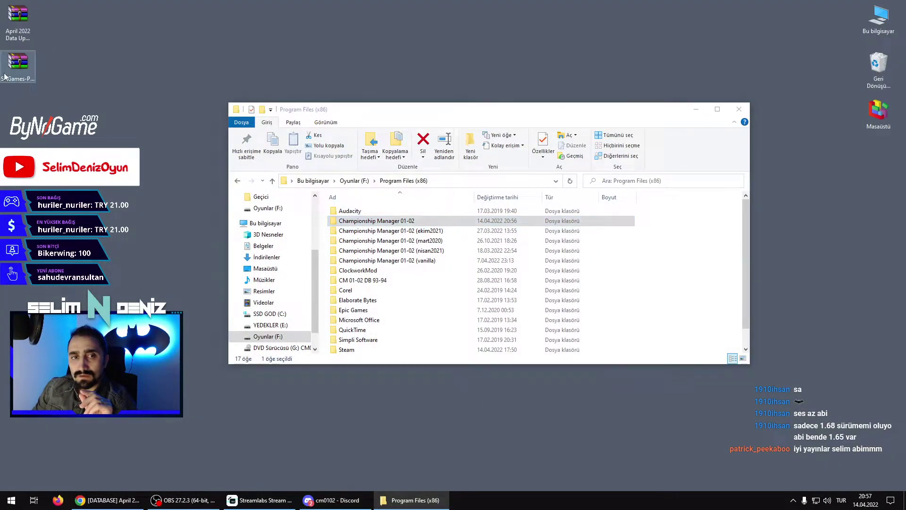
{"action": "left_click", "coordinate": [567, 366]}
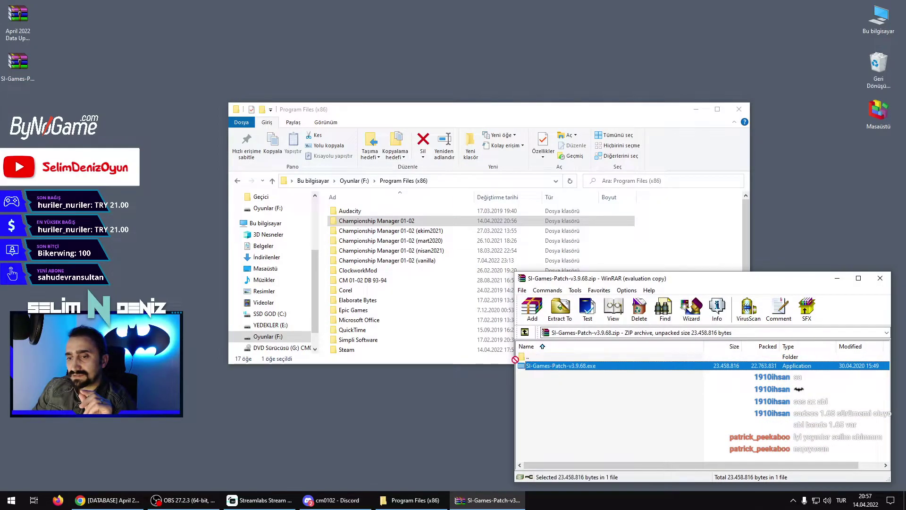
{"action": "left_click", "coordinate": [753, 384]}
{"action": "left_click", "coordinate": [880, 278]}
Copy the extracted SI-Games-Patch-v3.9.68.exe from the desktop into the Championship Manager 01-02 installation folder.
{"action": "left_click", "coordinate": [34, 113]}
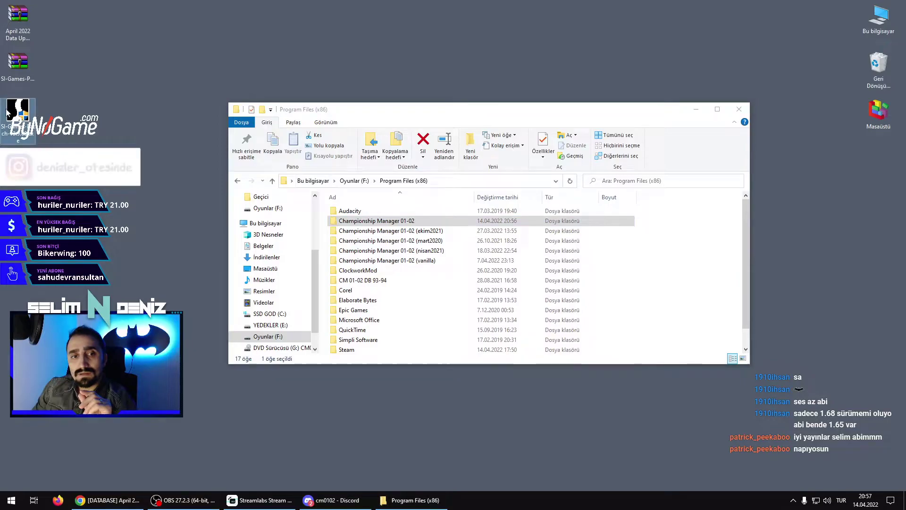
{"action": "left_click", "coordinate": [366, 225]}
{"action": "double_click", "coordinate": [367, 222]}
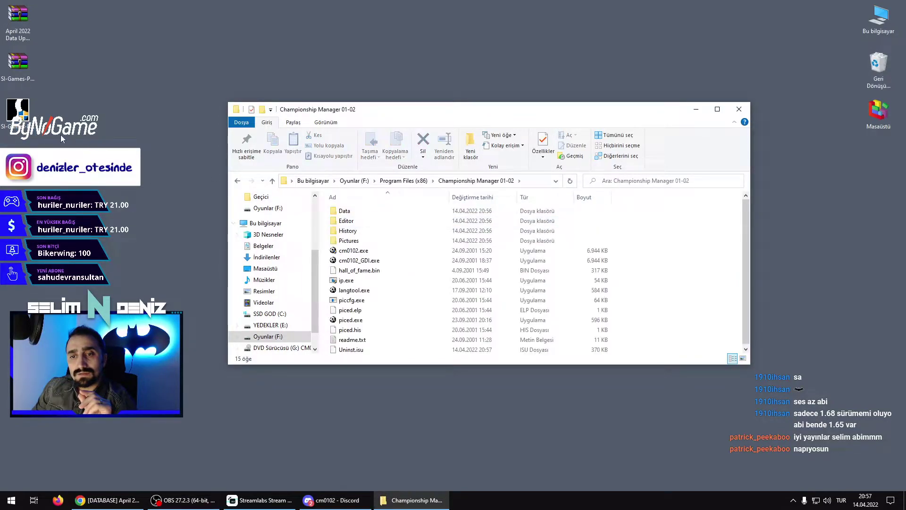
{"action": "key", "text": "ctrl+v"}
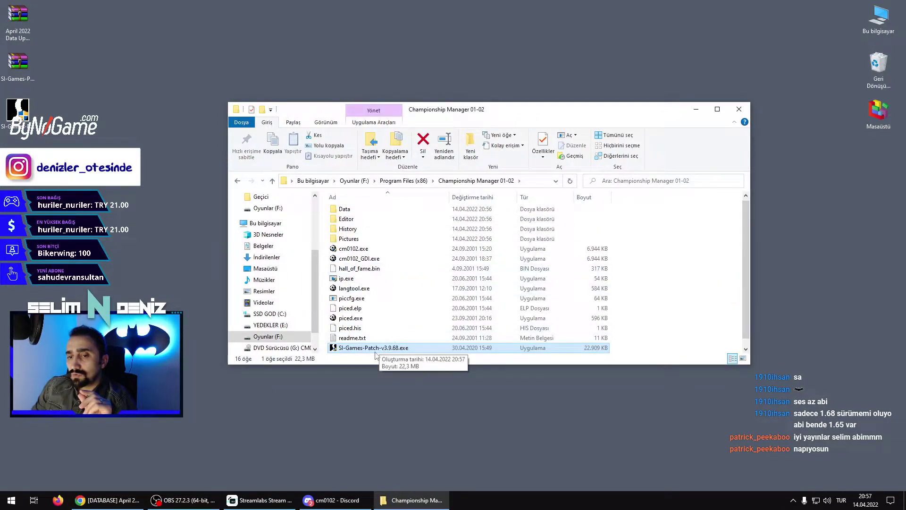
Run the SI Games patch to update the game to version 3.9.68, and close the readme file.
{"action": "double_click", "coordinate": [377, 349]}
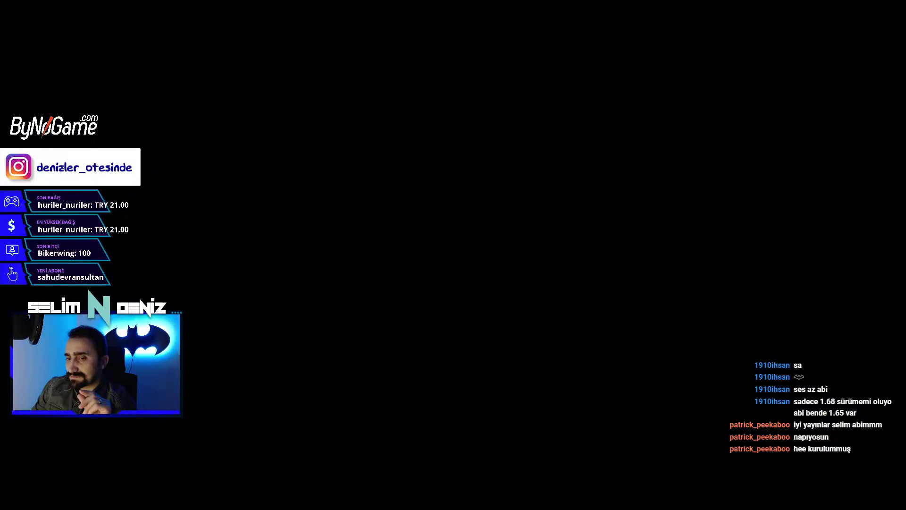
{"action": "left_click", "coordinate": [422, 319]}
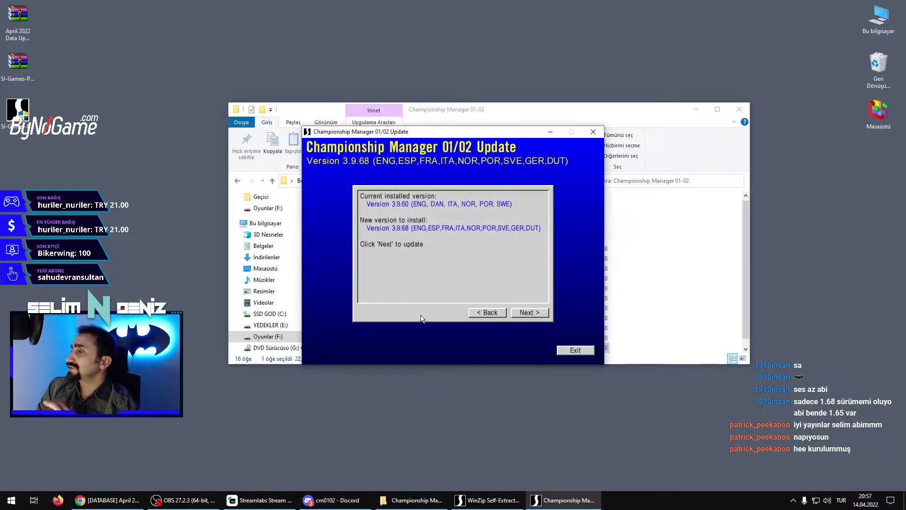
{"action": "left_click", "coordinate": [530, 312]}
{"action": "left_click", "coordinate": [541, 314]}
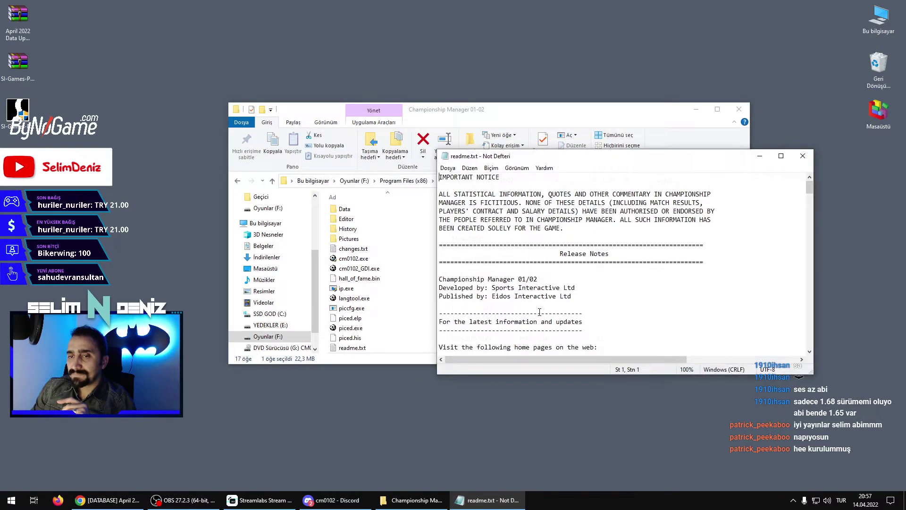
{"action": "left_click", "coordinate": [801, 156]}
Open the game's Data folder, extract the April 2022 Data Update archive on the desktop, and open its inner folder.
{"action": "double_click", "coordinate": [344, 208]}
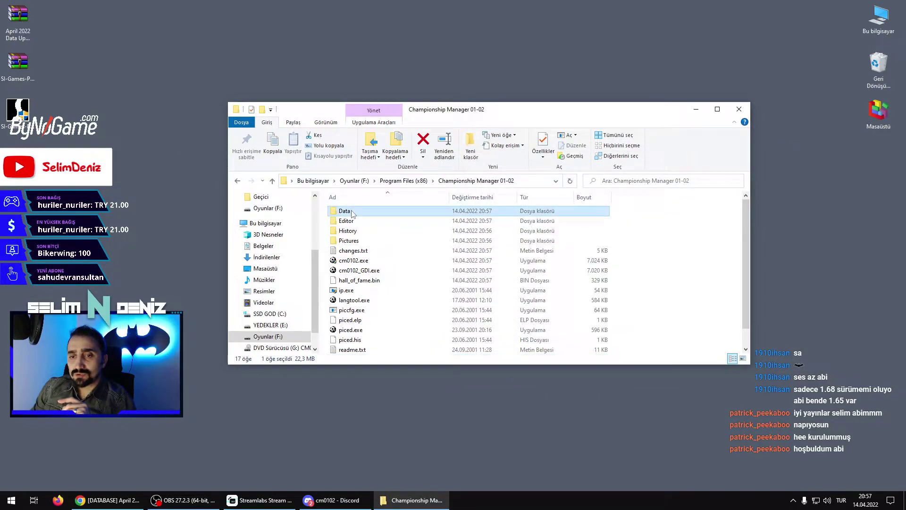
{"action": "right_click", "coordinate": [26, 25]}
{"action": "left_click", "coordinate": [35, 57]}
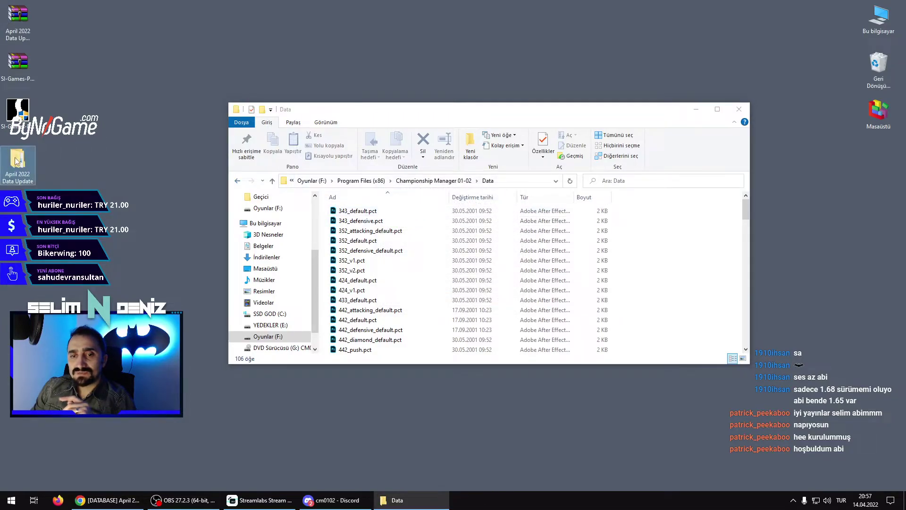
{"action": "double_click", "coordinate": [17, 162]}
{"action": "double_click", "coordinate": [373, 224]}
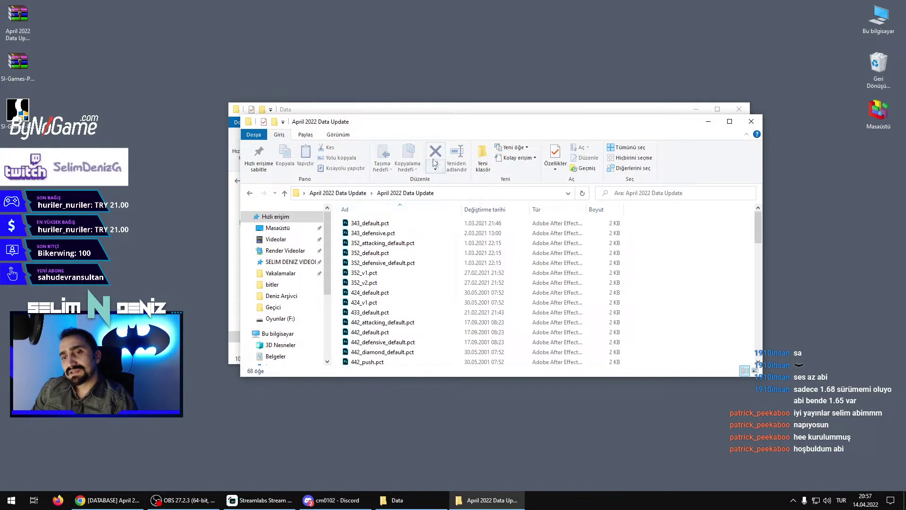
Copy all April 2022 Data Update files into the game's Data folder, replacing the existing files.
{"action": "left_click_drag", "start_coordinate": [455, 122], "coordinate": [717, 121]}
{"action": "left_click", "coordinate": [637, 233]}
{"action": "key", "text": "ctrl+a"}
{"action": "left_click_drag", "start_coordinate": [637, 232], "coordinate": [417, 252]}
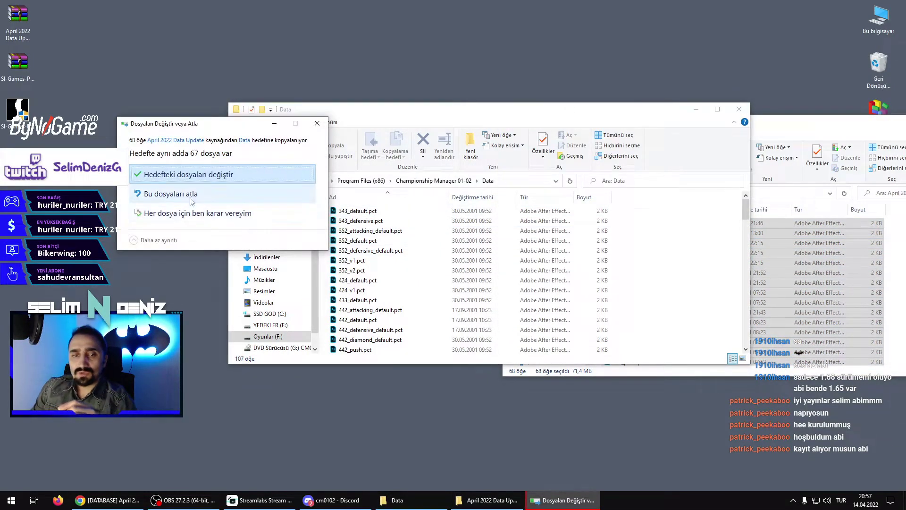
{"action": "left_click", "coordinate": [202, 176]}
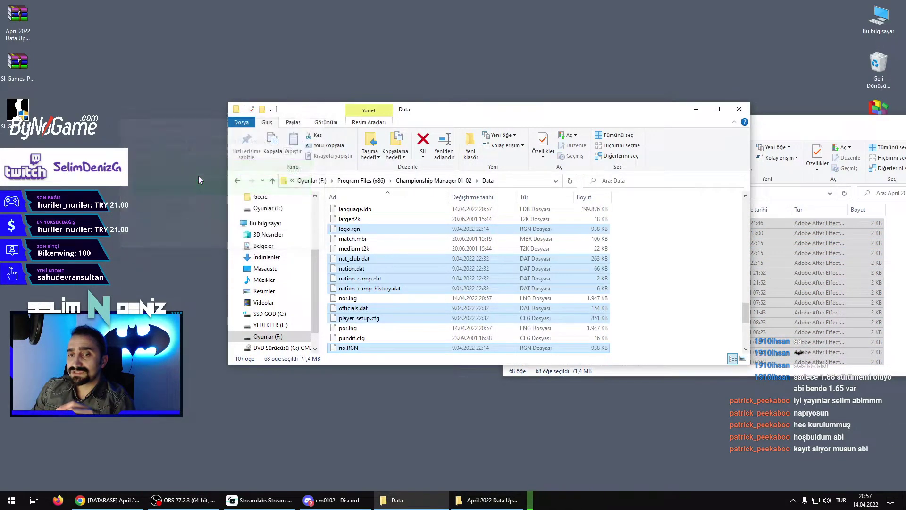
{"action": "left_click_drag", "start_coordinate": [747, 309], "coordinate": [746, 208]}
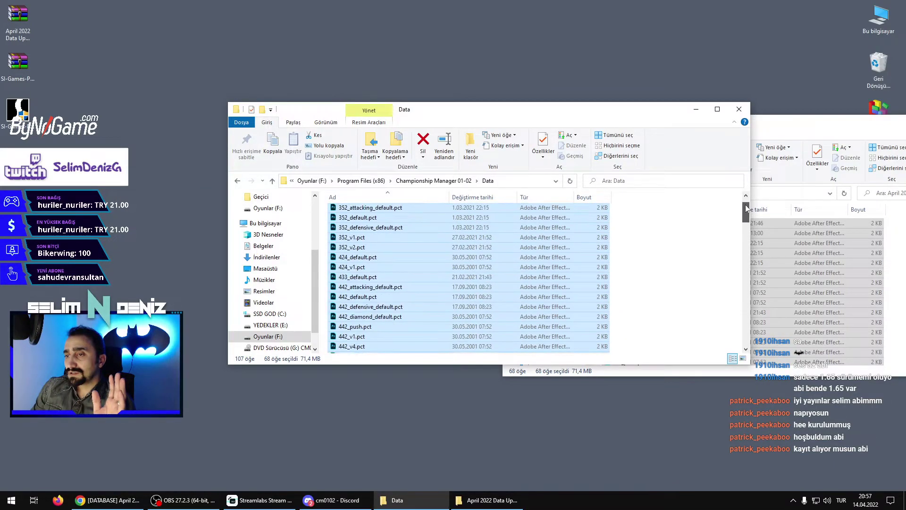
{"action": "left_click_drag", "start_coordinate": [760, 133], "coordinate": [520, 138]}
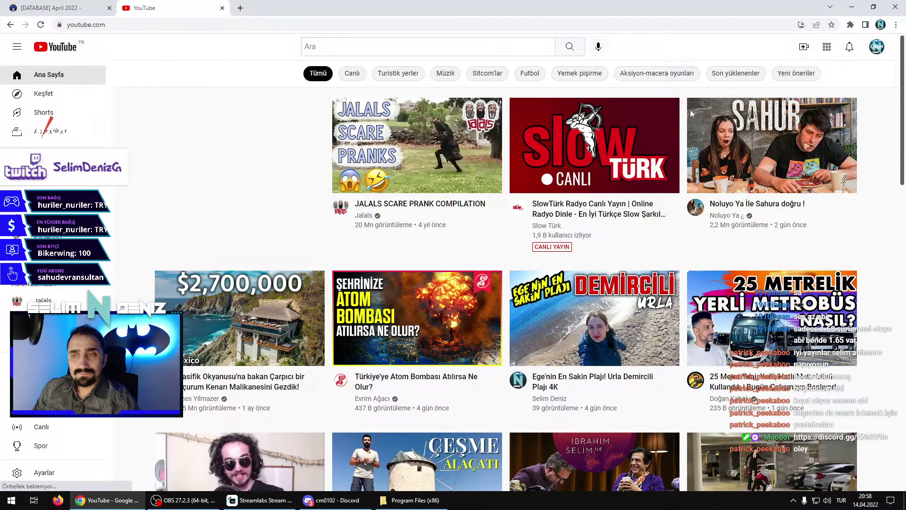
On YouTube in Chrome, go to the account's own channel and open the CM 01/02 Ekim 2021 Data Kurulumu video.
{"action": "left_click", "coordinate": [877, 46]}
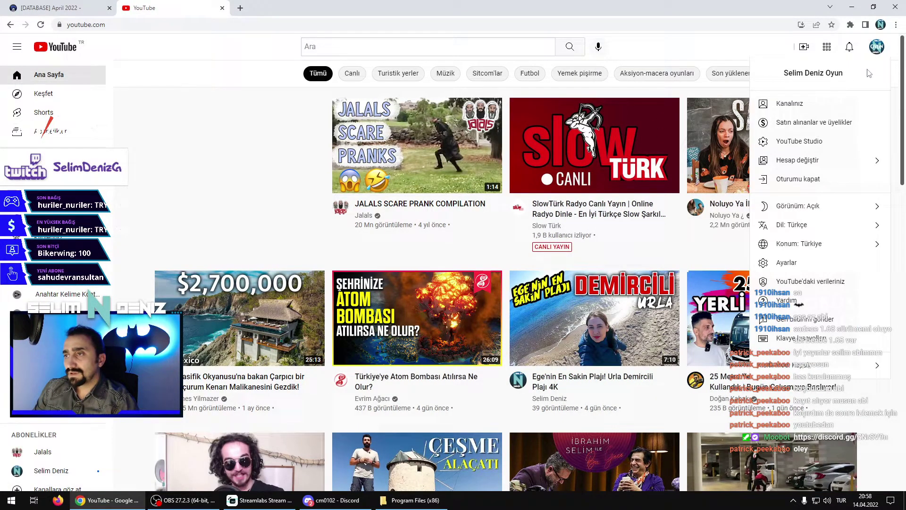
{"action": "left_click", "coordinate": [811, 108]}
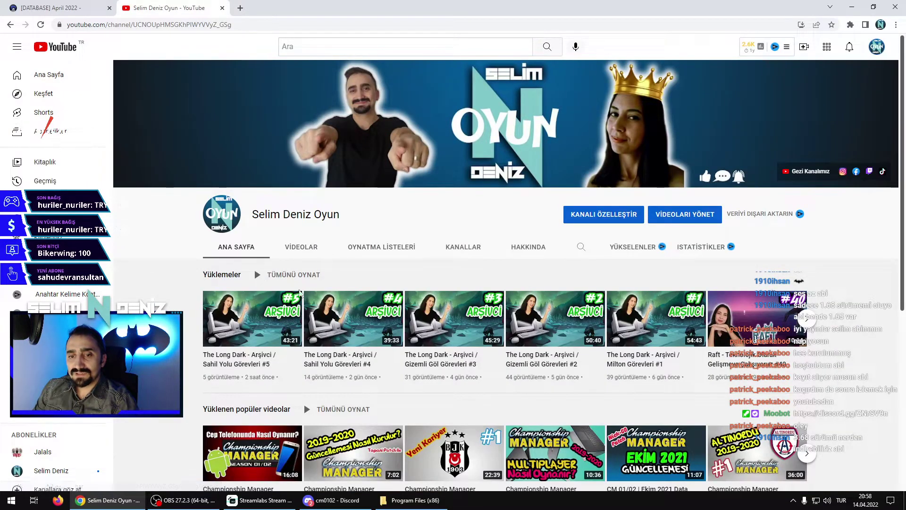
{"action": "scroll", "coordinate": [612, 352], "scroll_direction": "down", "scroll_amount": 3}
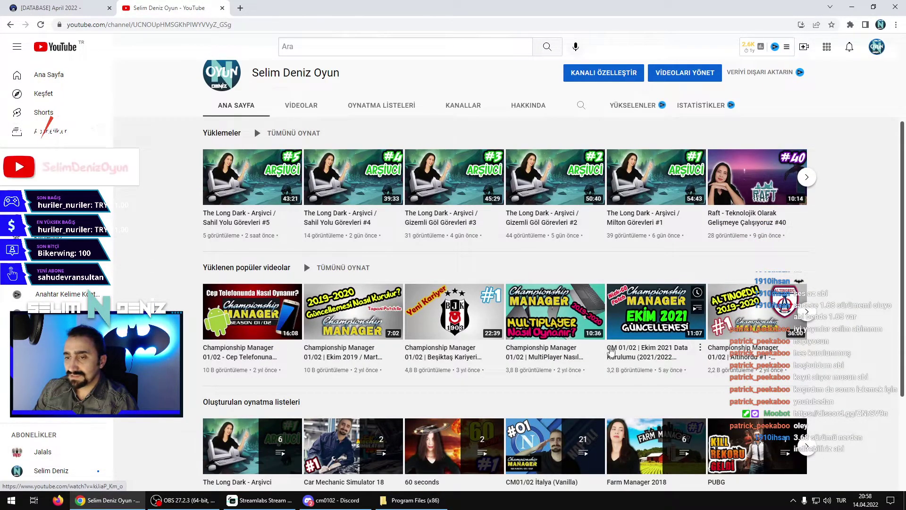
{"action": "left_click", "coordinate": [611, 351]}
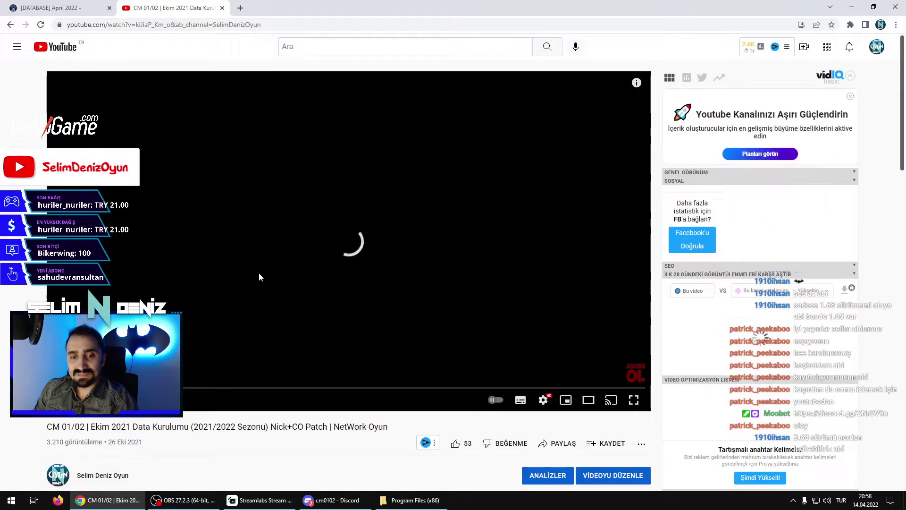
Download CM0102PatcherV218.zip through the Google Drive link in the video description, return to the video page and minimize the browser.
{"action": "scroll", "coordinate": [259, 274], "scroll_direction": "down", "scroll_amount": 5}
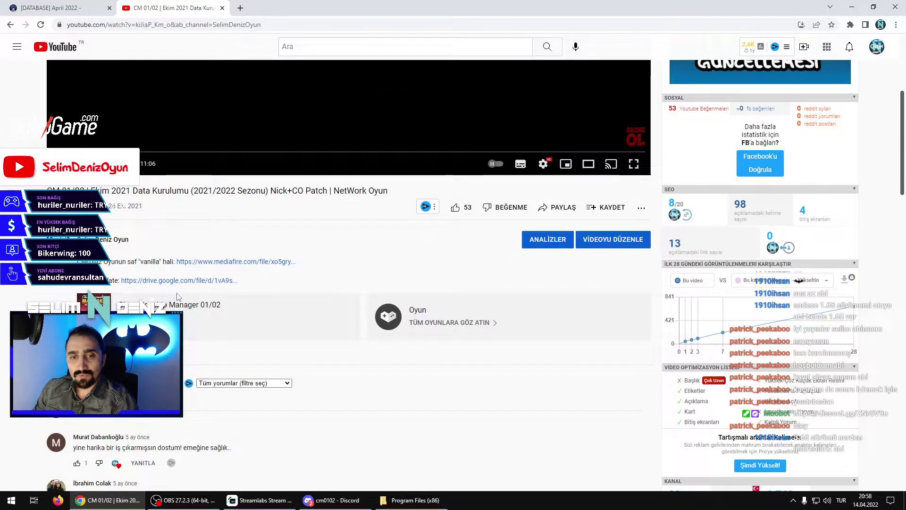
{"action": "left_click", "coordinate": [108, 353]}
{"action": "scroll", "coordinate": [144, 283], "scroll_direction": "down", "scroll_amount": 1}
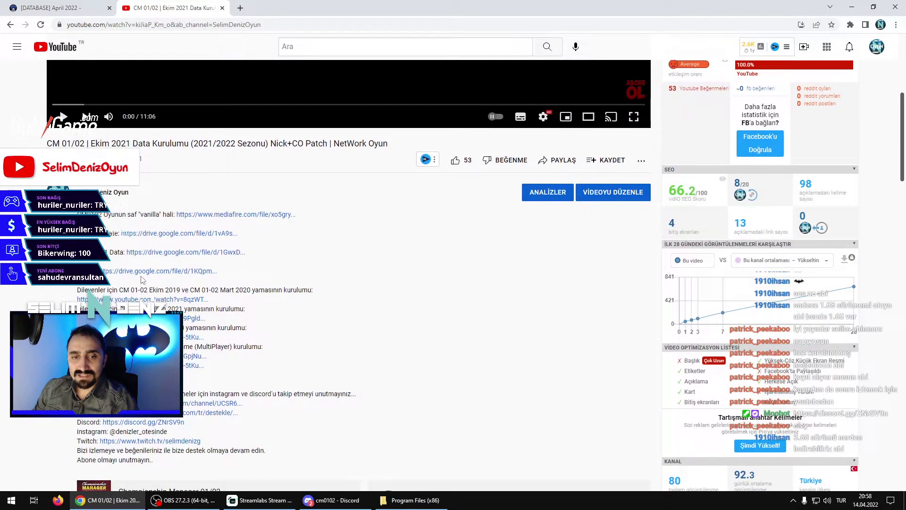
{"action": "left_click", "coordinate": [144, 275]}
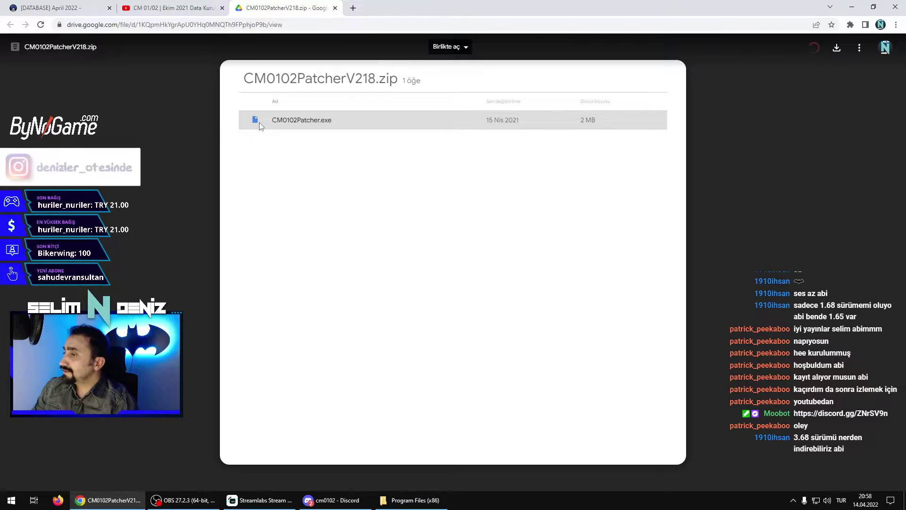
{"action": "left_click", "coordinate": [835, 49]}
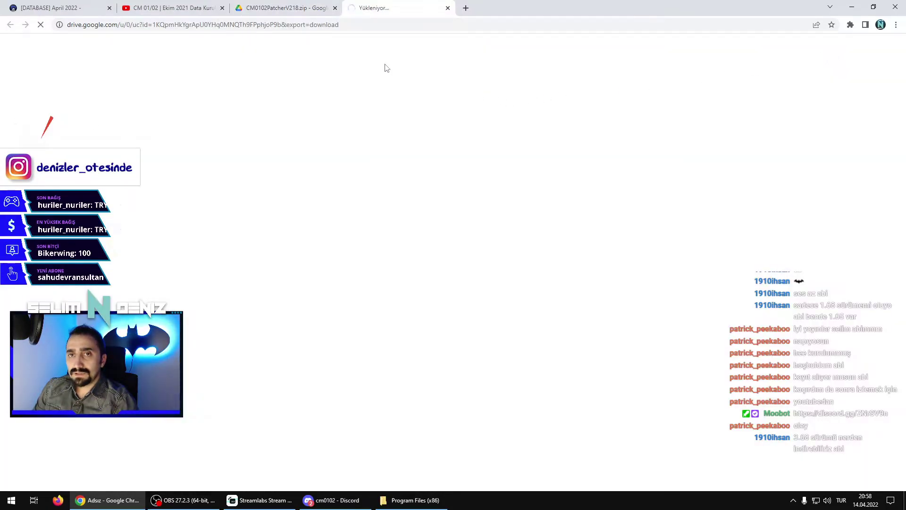
{"action": "left_click", "coordinate": [179, 9]}
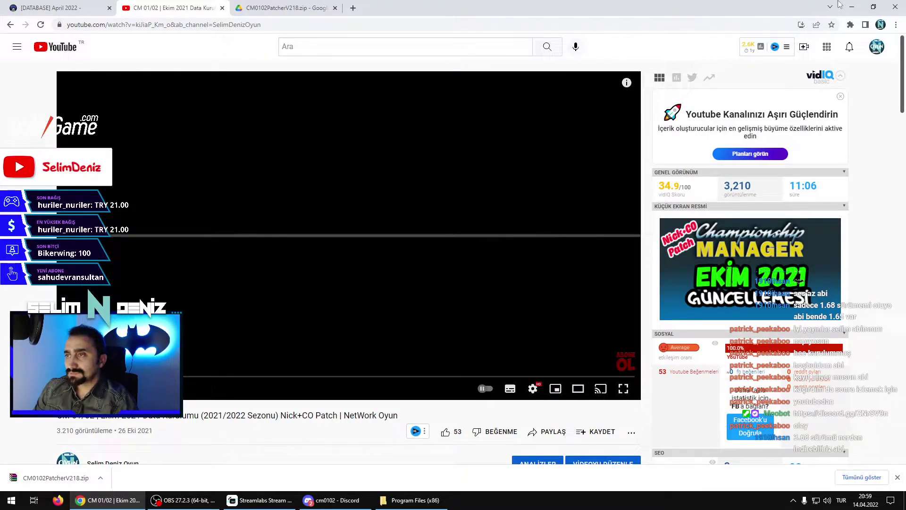
{"action": "left_click", "coordinate": [852, 7]}
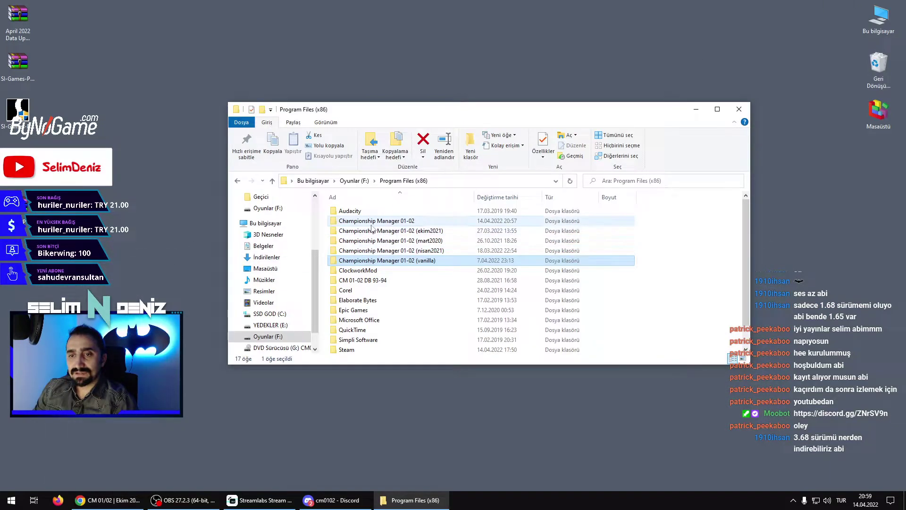
Extract CM0102Patcher.exe from the downloaded archive to the desktop and copy it into the Championship Manager 01-02 folder.
{"action": "double_click", "coordinate": [372, 224]}
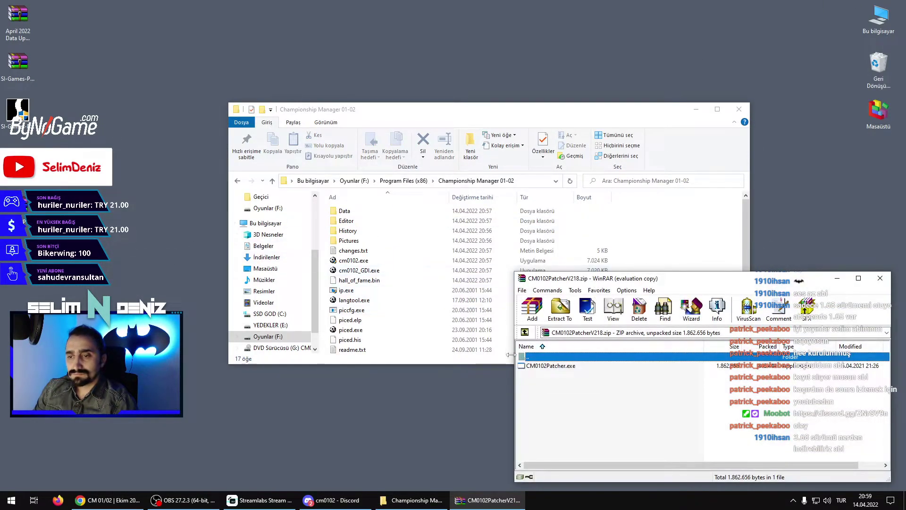
{"action": "left_click_drag", "start_coordinate": [536, 366], "coordinate": [529, 365]}
{"action": "left_click_drag", "start_coordinate": [134, 271], "coordinate": [134, 271]}
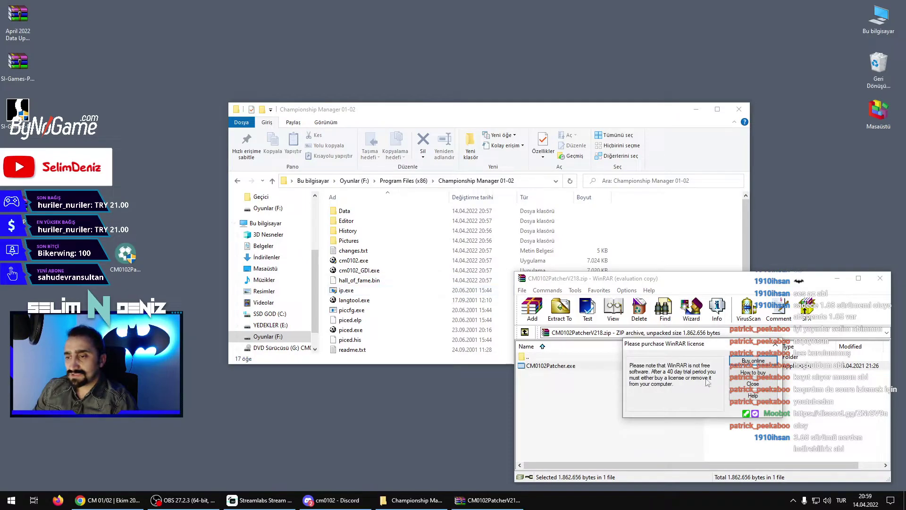
{"action": "left_click", "coordinate": [878, 279]}
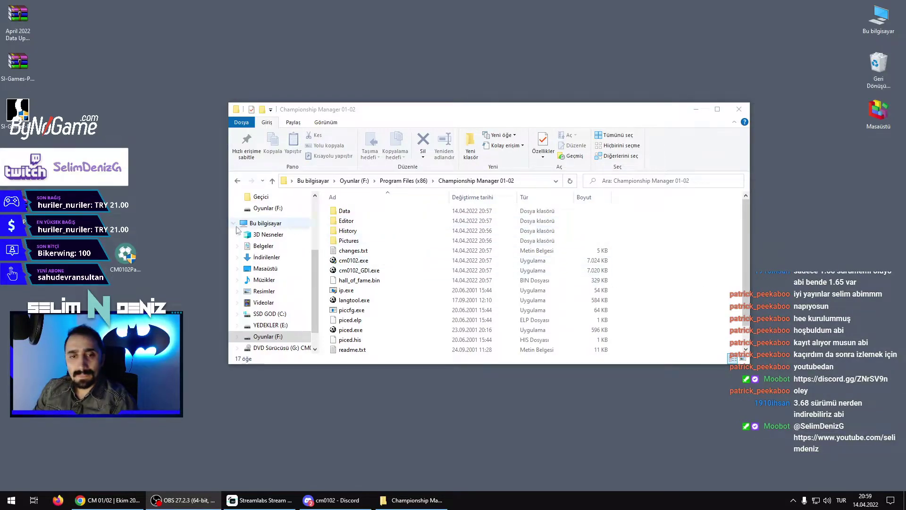
{"action": "left_click_drag", "start_coordinate": [126, 255], "coordinate": [706, 267]}
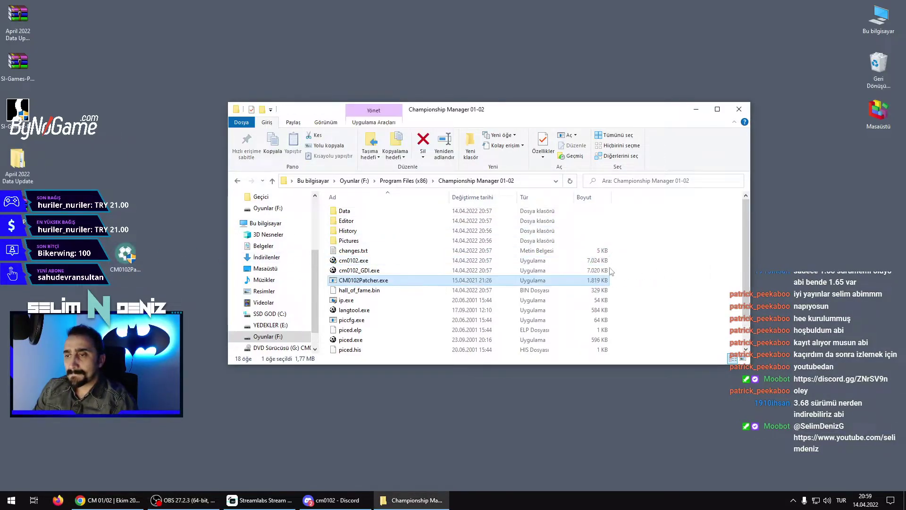
Run CM0102Patcher.exe as administrator and accept its suggested patch options.
{"action": "right_click", "coordinate": [363, 280]}
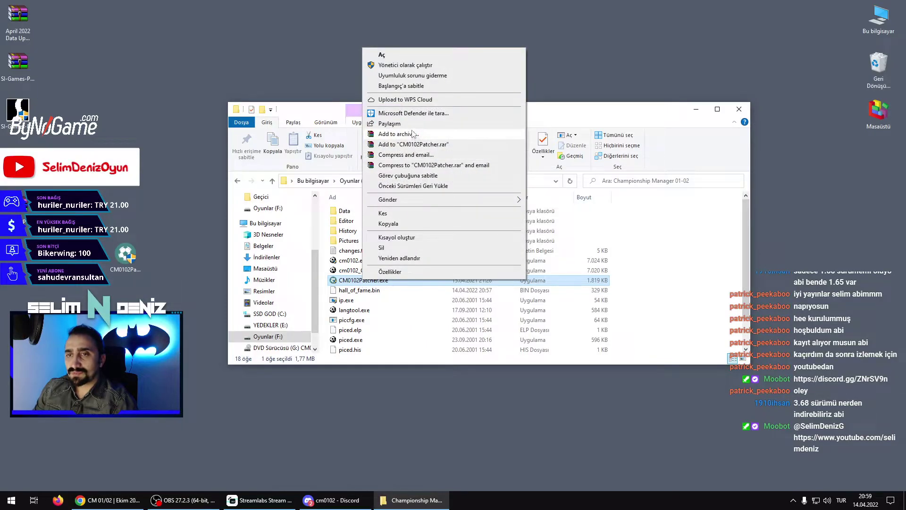
{"action": "left_click", "coordinate": [420, 68]}
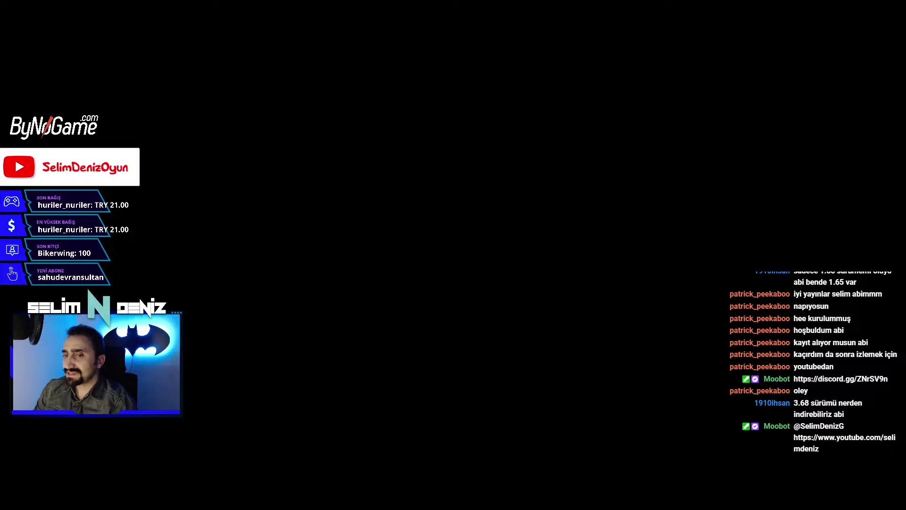
{"action": "left_click", "coordinate": [489, 293]}
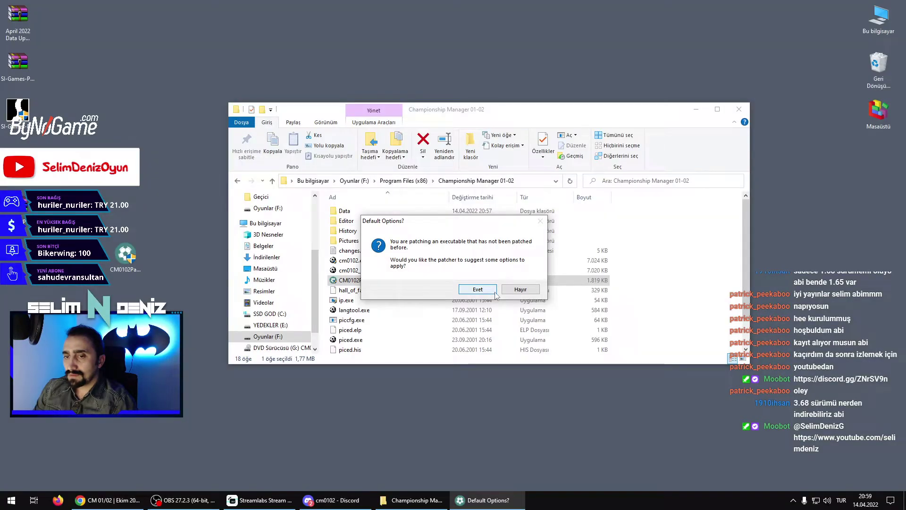
{"action": "left_click", "coordinate": [478, 289]}
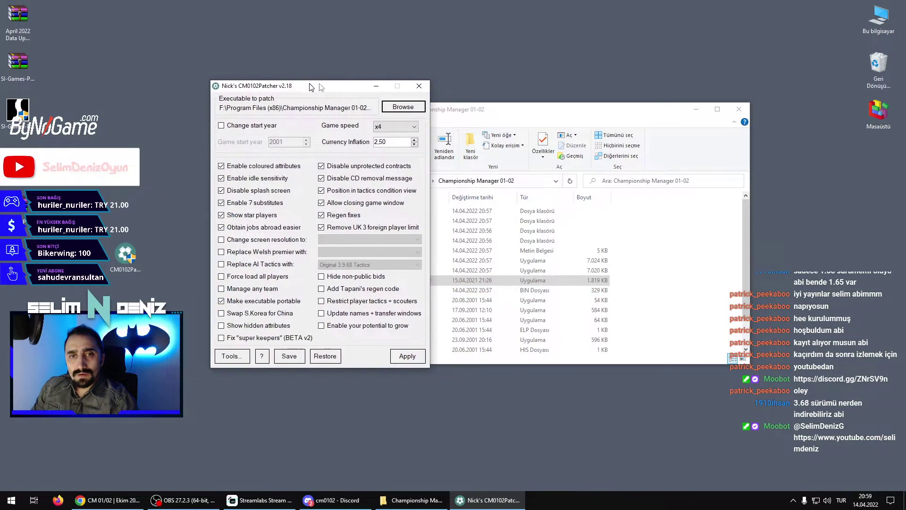
Choose cm0102.exe in the Championship Manager 01-02 folder as the executable to patch, accept the suggested options and enable Change start year.
{"action": "left_click", "coordinate": [464, 107]}
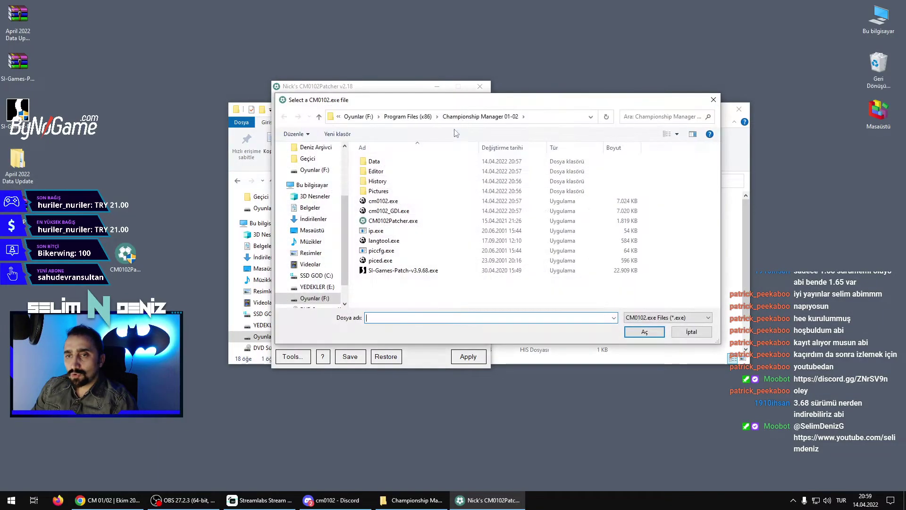
{"action": "left_click", "coordinate": [379, 202]}
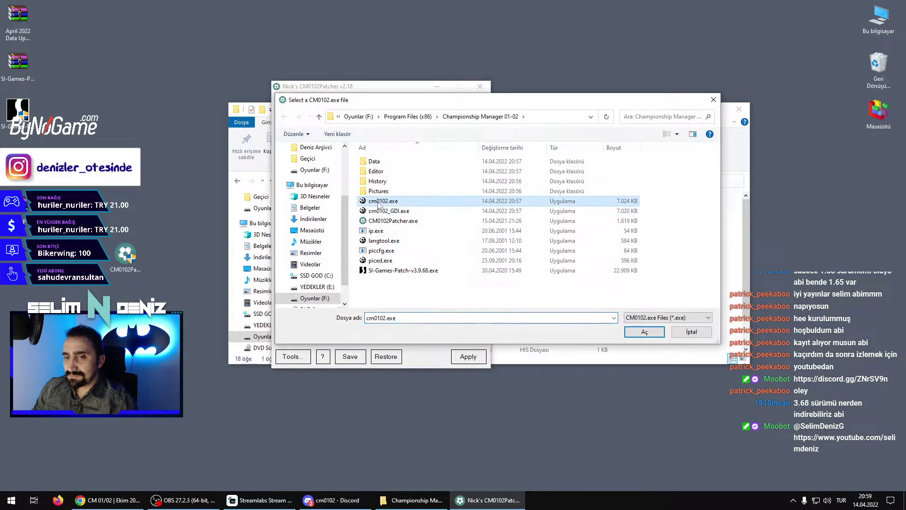
{"action": "left_click", "coordinate": [630, 330]}
{"action": "left_click", "coordinate": [492, 293]}
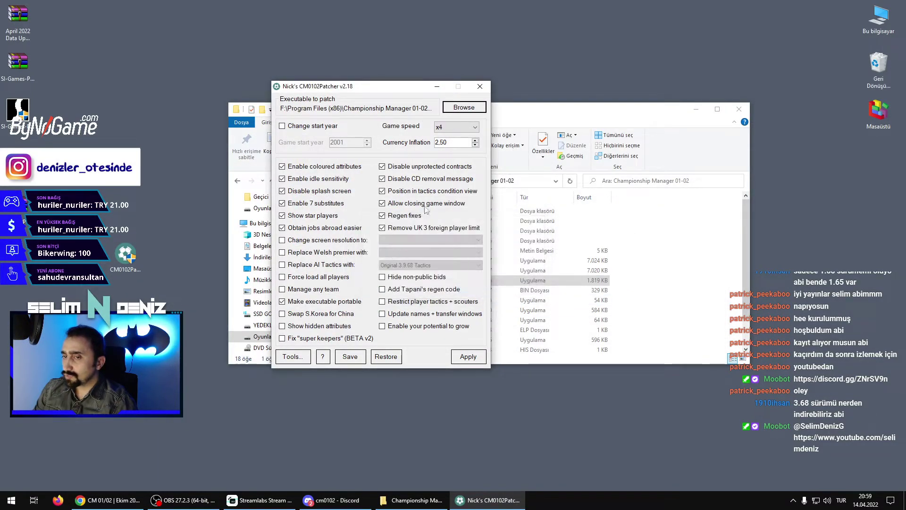
{"action": "left_click", "coordinate": [282, 126]}
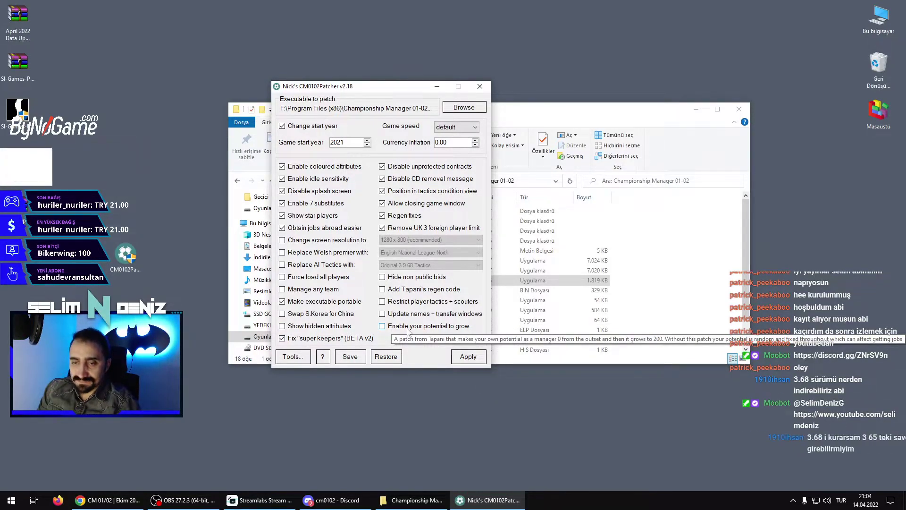
Open the patcher's miscellaneous patches list, acknowledging the warning, and filter it by "fore".
{"action": "left_click", "coordinate": [303, 362]}
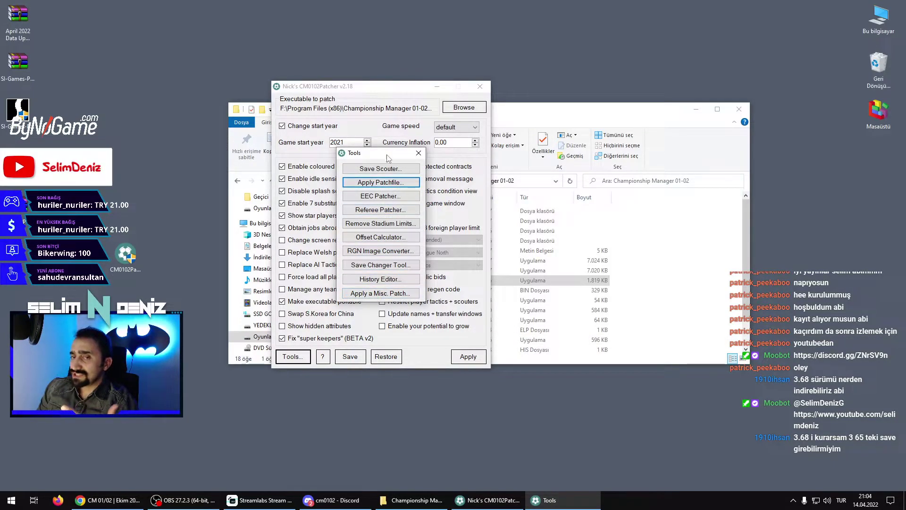
{"action": "left_click_drag", "start_coordinate": [382, 159], "coordinate": [395, 175]}
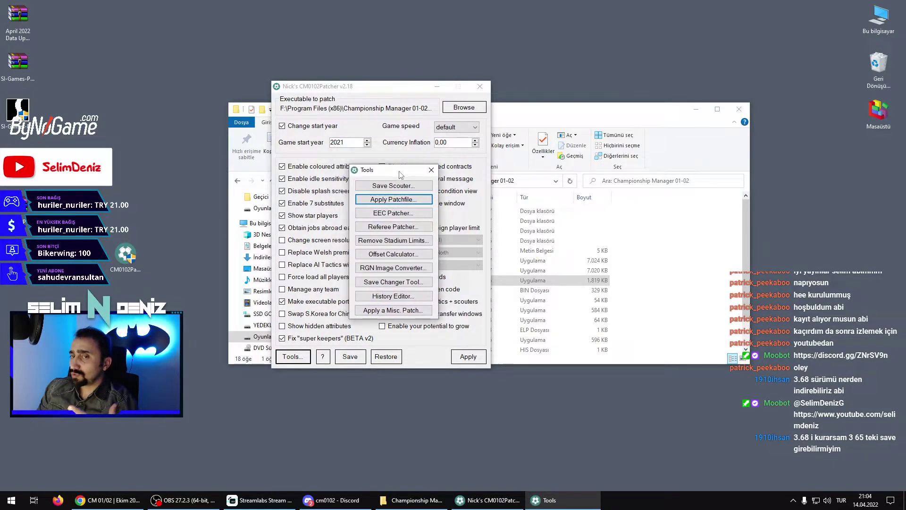
{"action": "left_click", "coordinate": [384, 315]}
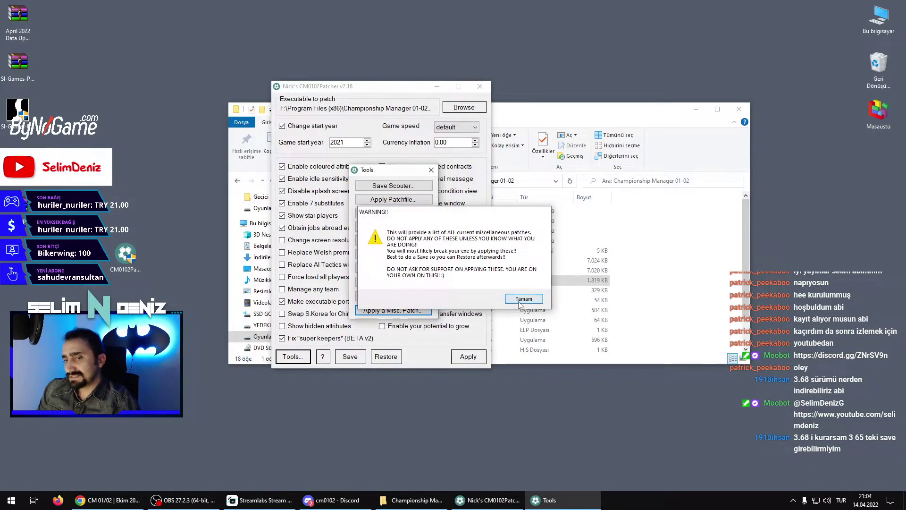
{"action": "left_click", "coordinate": [521, 299]}
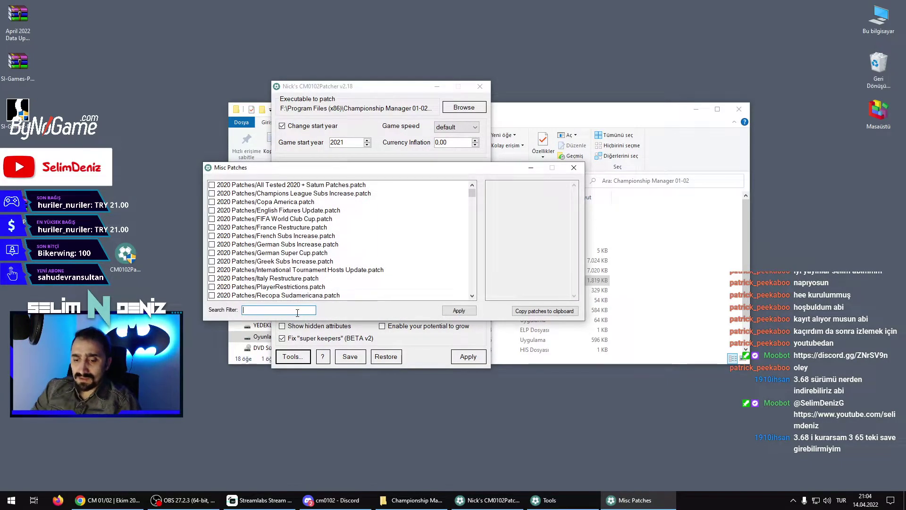
{"action": "type", "text": "fore"}
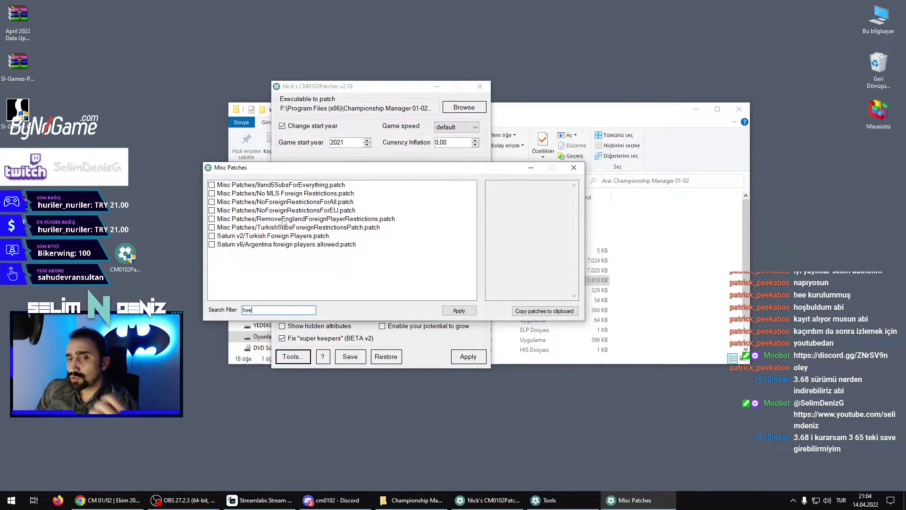
Apply the NoForeignRestrictionsForEU, RemoveEnglandForeignPlayerRestrictions, TurkishSubsForeignRestrictionsPatch and Saturn v2/Turkish Foreign Players patches, and return to the main patcher window.
{"action": "left_click", "coordinate": [212, 228]}
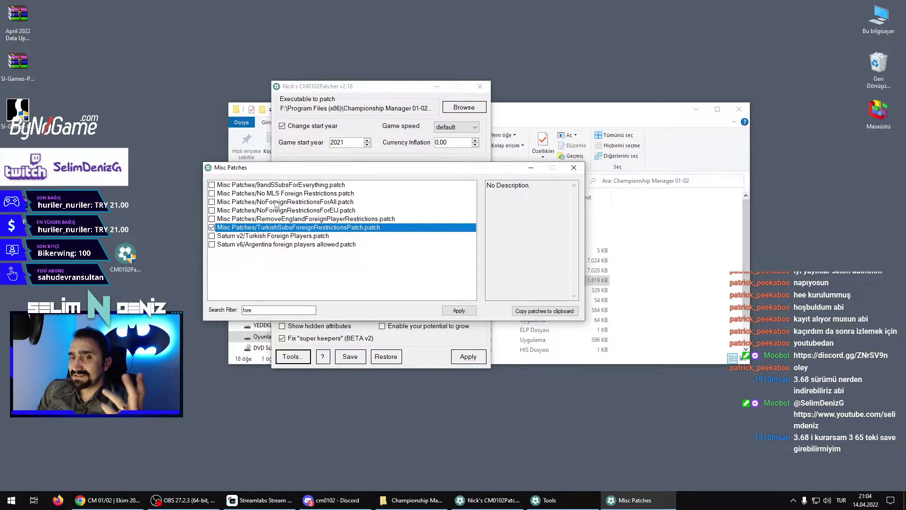
{"action": "left_click", "coordinate": [212, 202]}
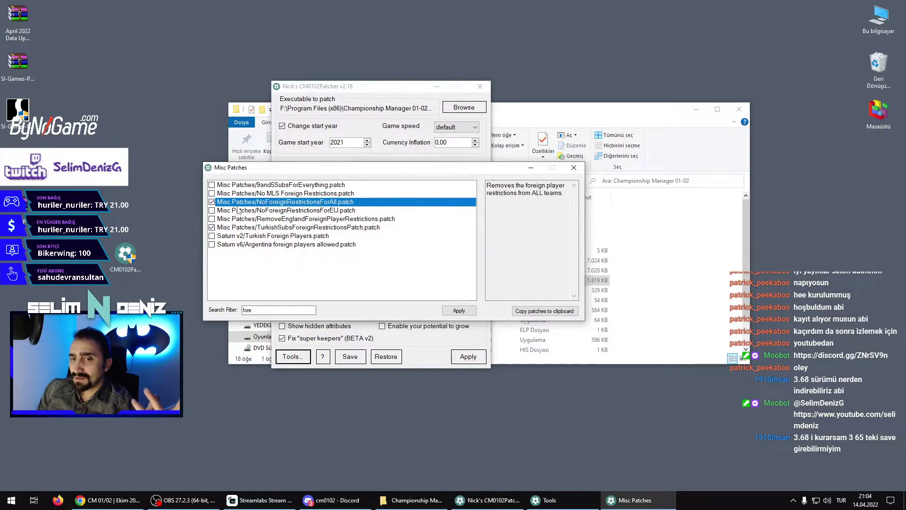
{"action": "left_click", "coordinate": [212, 211]}
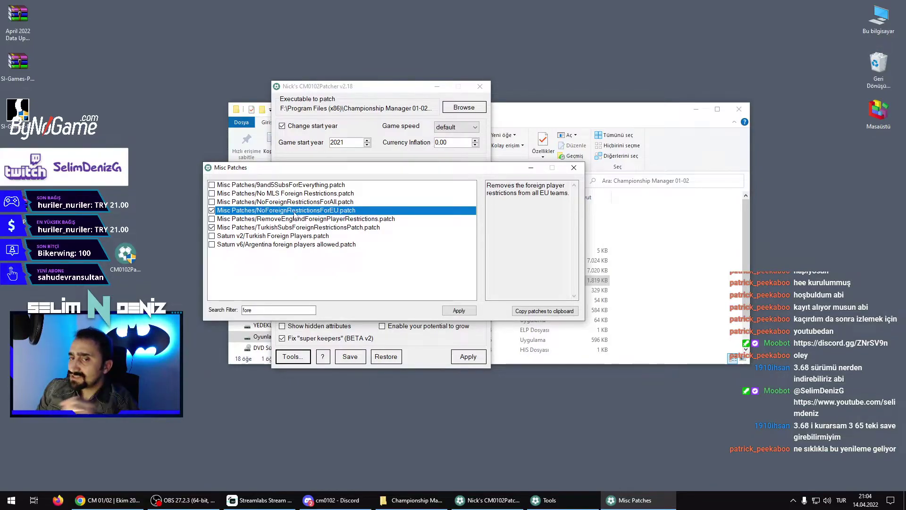
{"action": "left_click", "coordinate": [212, 219]}
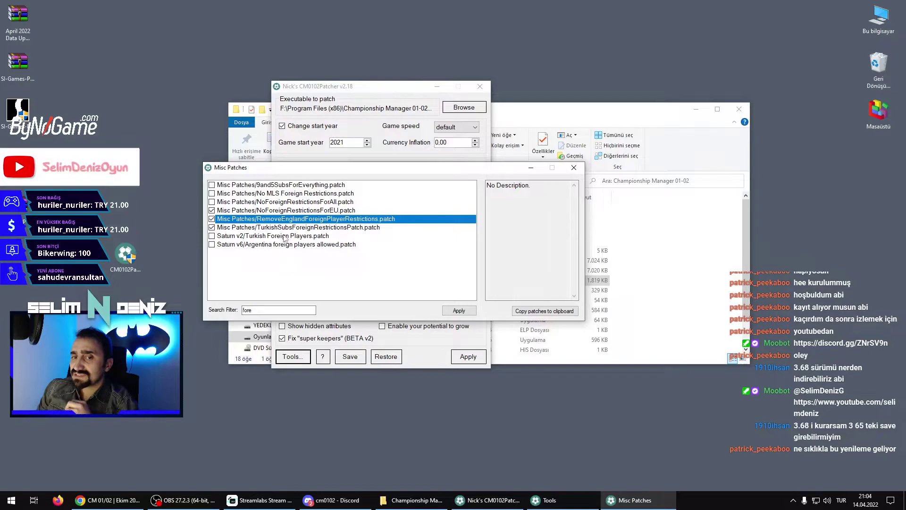
{"action": "left_click", "coordinate": [212, 236]}
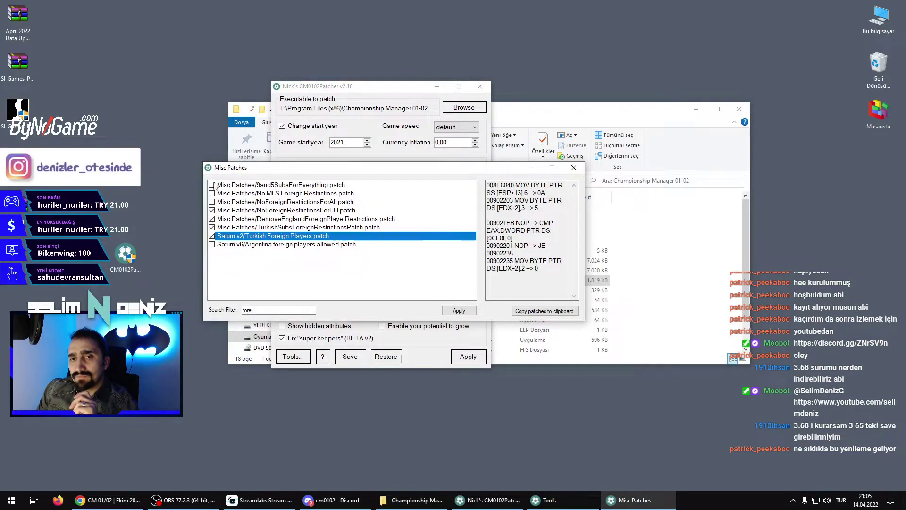
{"action": "left_click", "coordinate": [463, 314]}
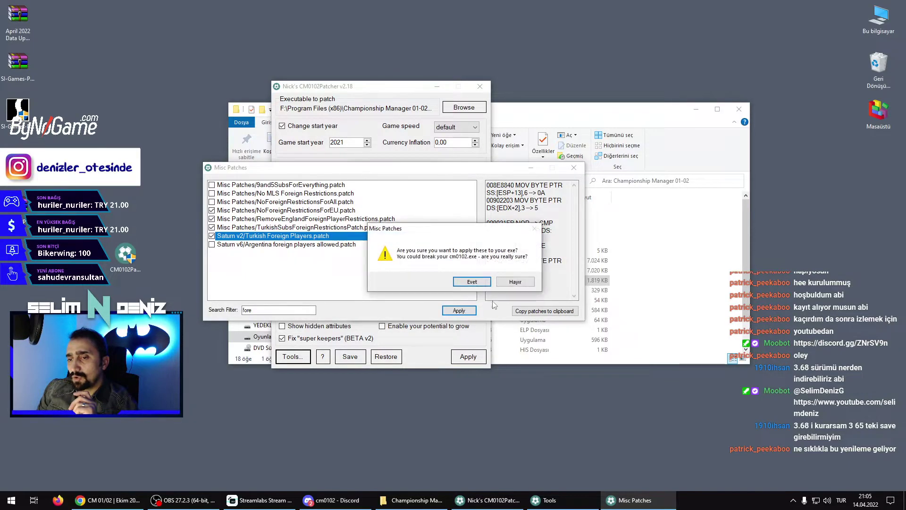
{"action": "left_click", "coordinate": [474, 285]}
{"action": "left_click", "coordinate": [478, 285]}
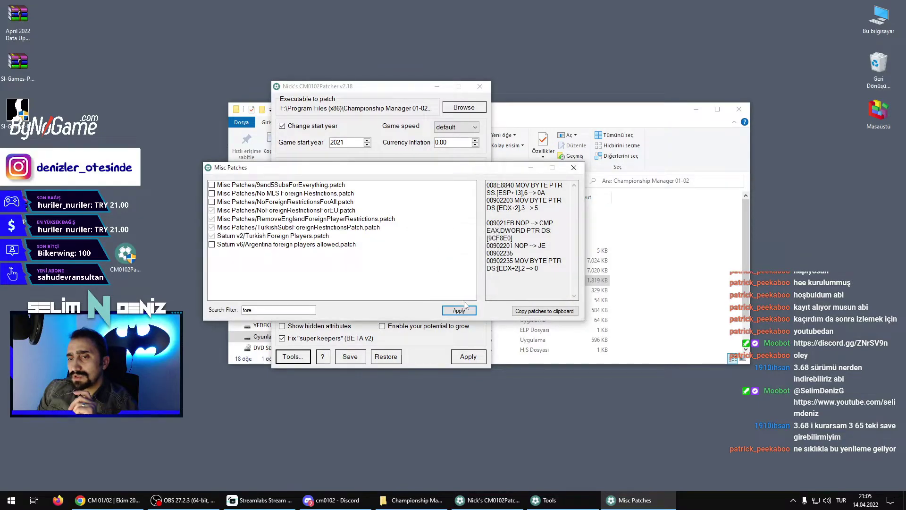
{"action": "left_click", "coordinate": [574, 167]}
{"action": "key", "text": "Escape"}
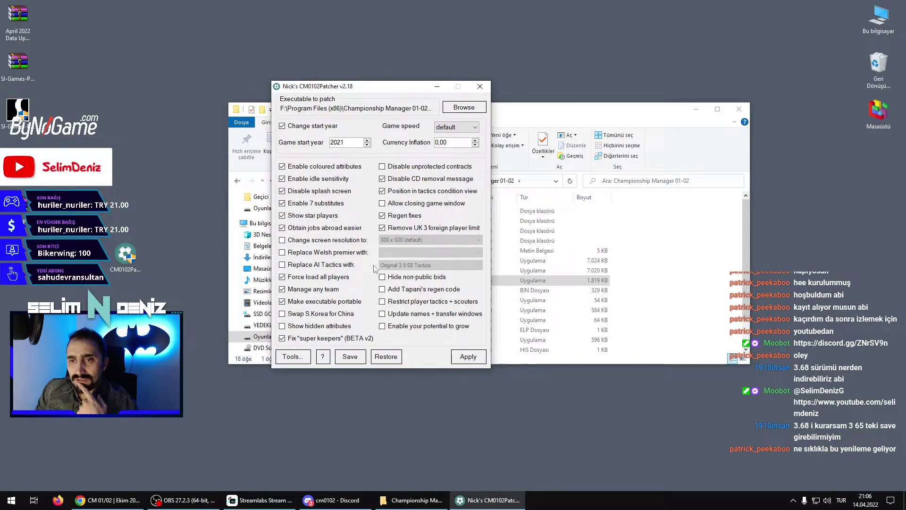
Apply the patcher's settings to the game executable with a restore point, and close the patcher.
{"action": "left_click", "coordinate": [478, 361]}
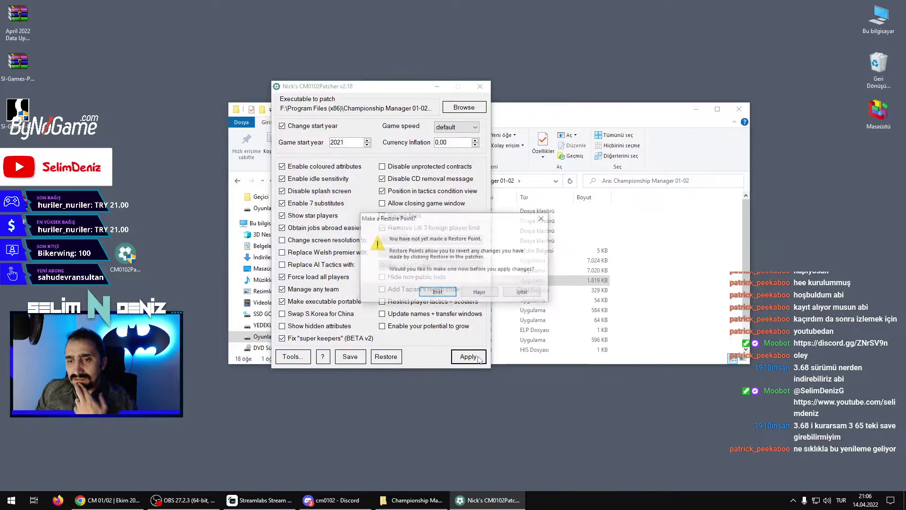
{"action": "left_click", "coordinate": [452, 296]}
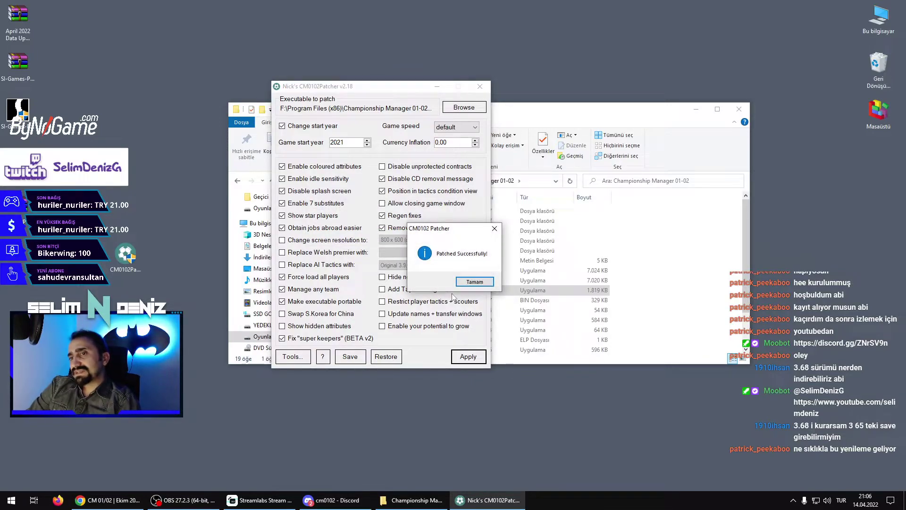
{"action": "left_click", "coordinate": [470, 283]}
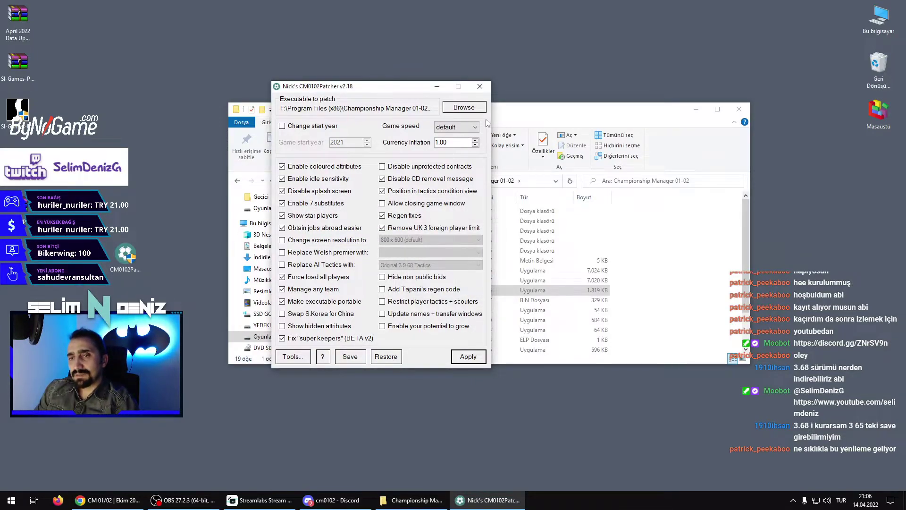
{"action": "left_click", "coordinate": [480, 88]}
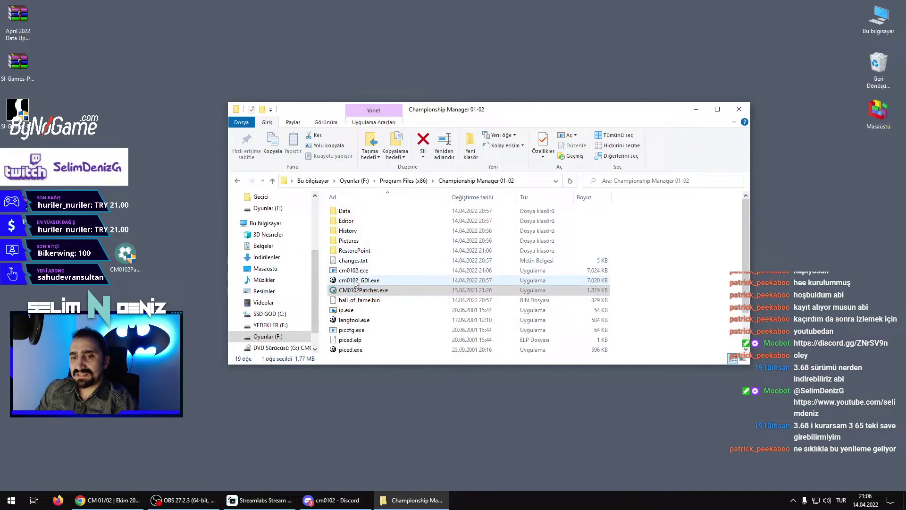
{"action": "left_click", "coordinate": [652, 287]}
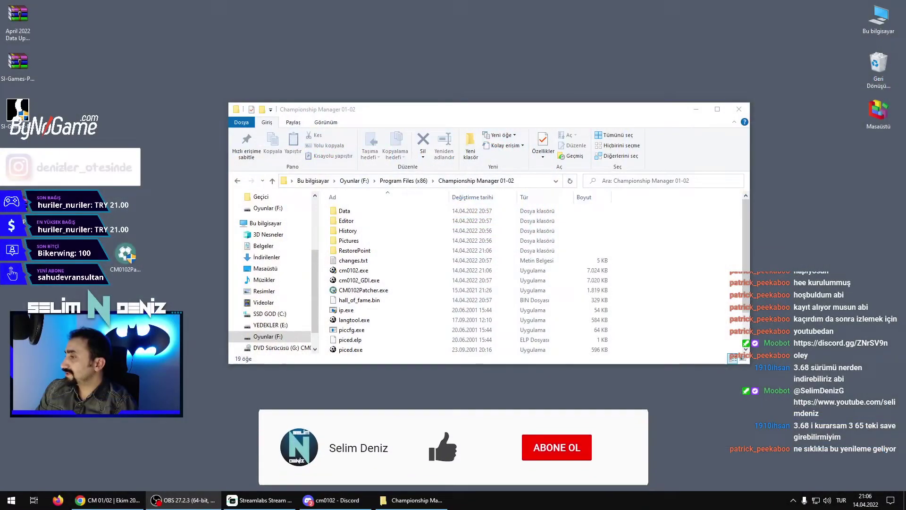
Launch cm0102.exe and save the game settings with currency $, Windowed screen mode, Maximum database and 20000 matches stored.
{"action": "double_click", "coordinate": [353, 271]}
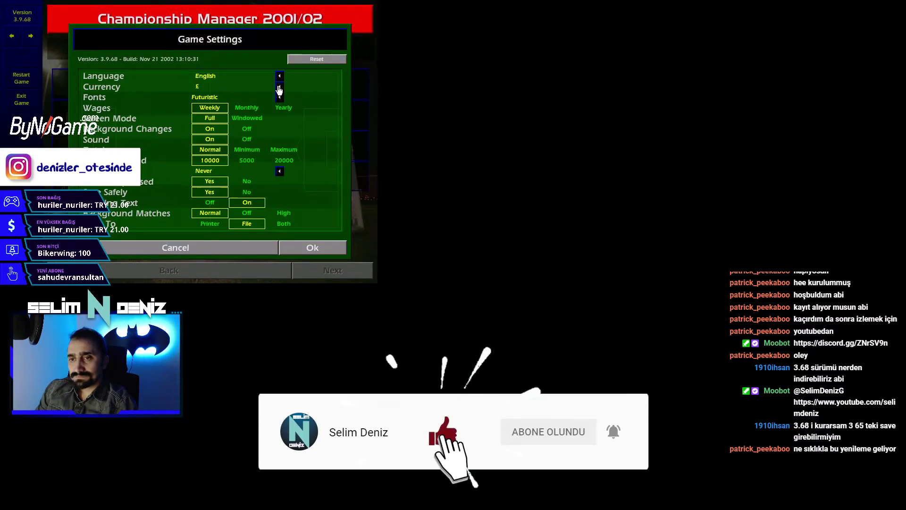
{"action": "left_click", "coordinate": [279, 87]}
{"action": "left_click", "coordinate": [274, 166]}
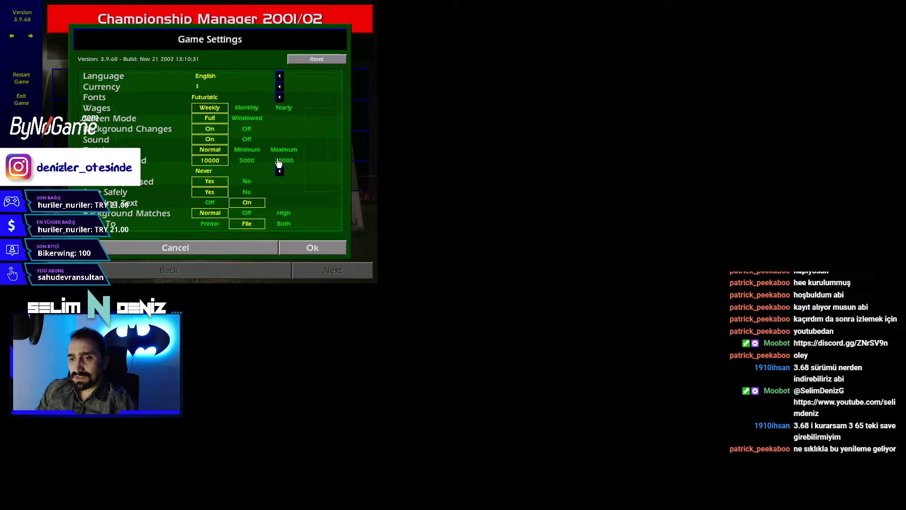
{"action": "left_click", "coordinate": [246, 117]}
{"action": "left_click", "coordinate": [284, 149]}
{"action": "left_click", "coordinate": [284, 160]}
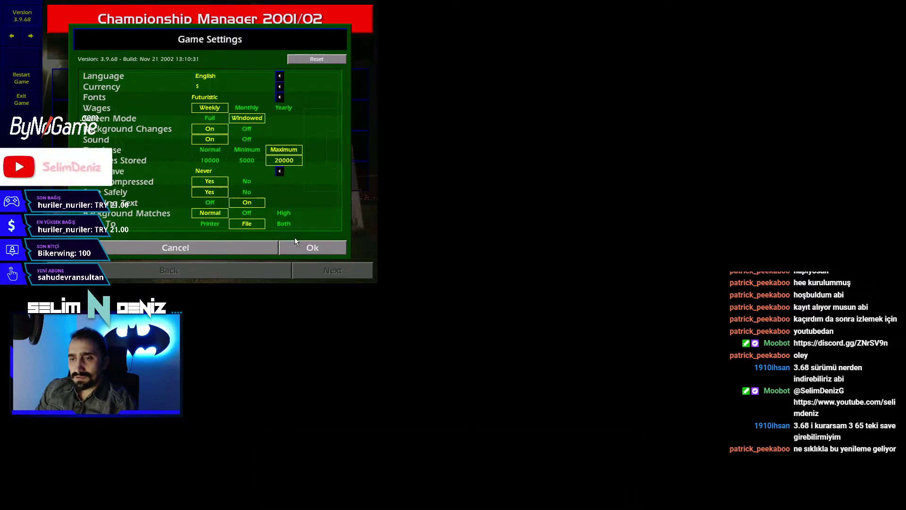
{"action": "left_click", "coordinate": [307, 247]}
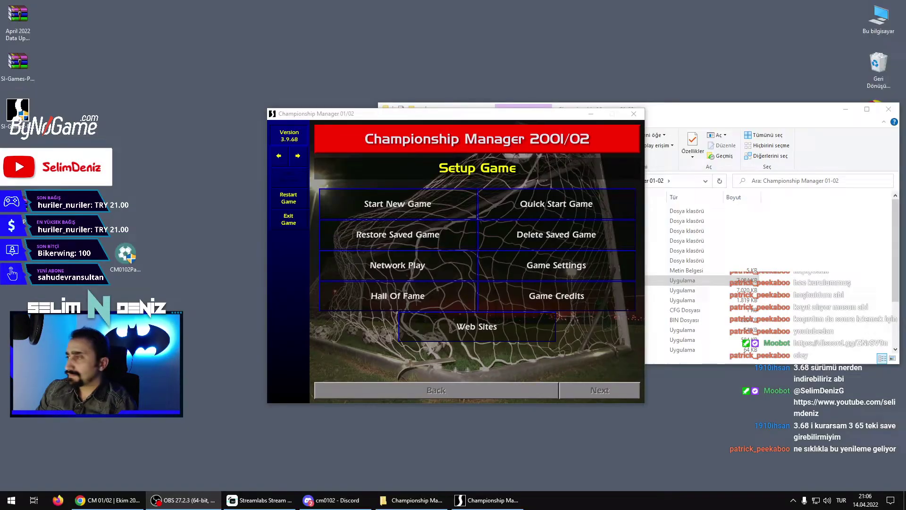
Minimize the folder window and start a new game with Attribute Masking set to No and Turkey as the selected league.
{"action": "left_click", "coordinate": [846, 109]}
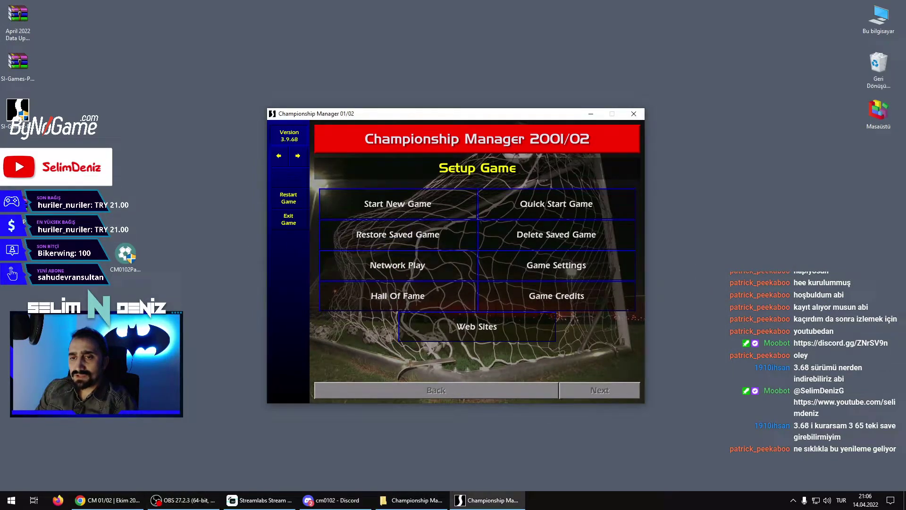
{"action": "left_click", "coordinate": [416, 214]}
{"action": "left_click", "coordinate": [506, 194]}
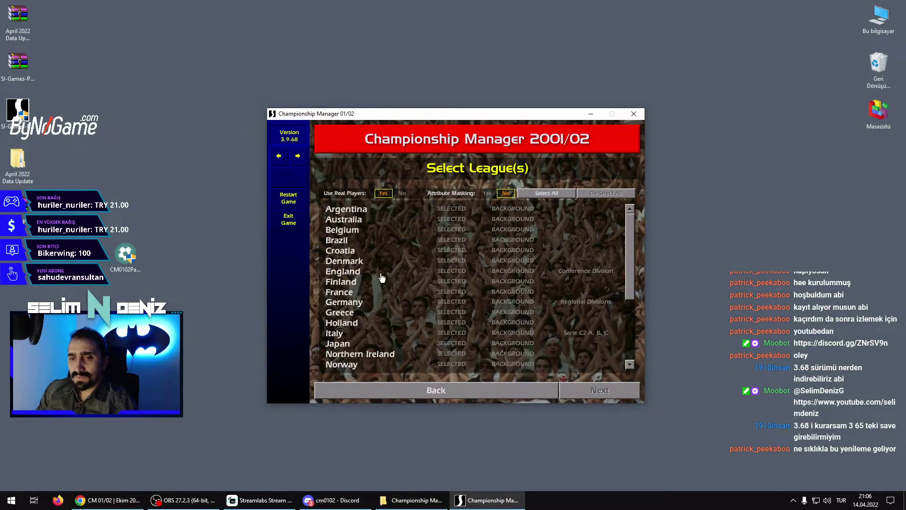
{"action": "scroll", "coordinate": [390, 332], "scroll_direction": "down", "scroll_amount": 4}
{"action": "left_click", "coordinate": [451, 344]}
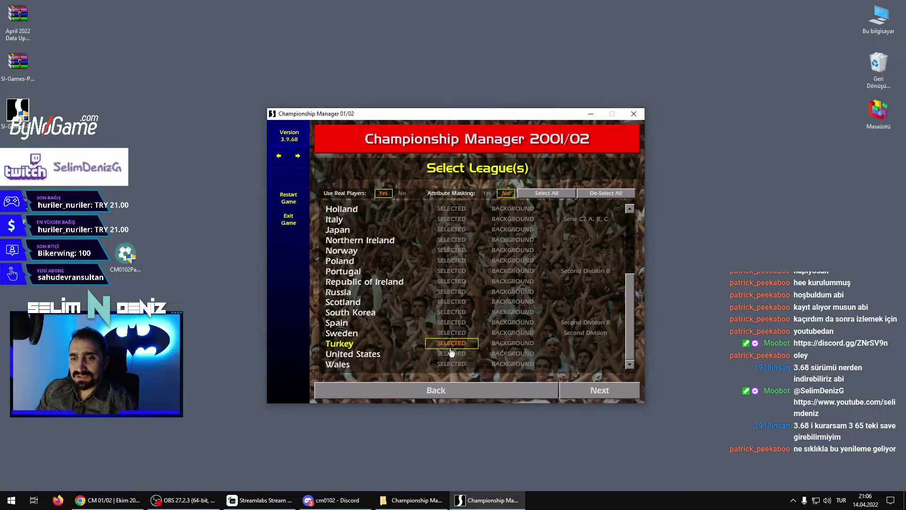
{"action": "left_click", "coordinate": [613, 395]}
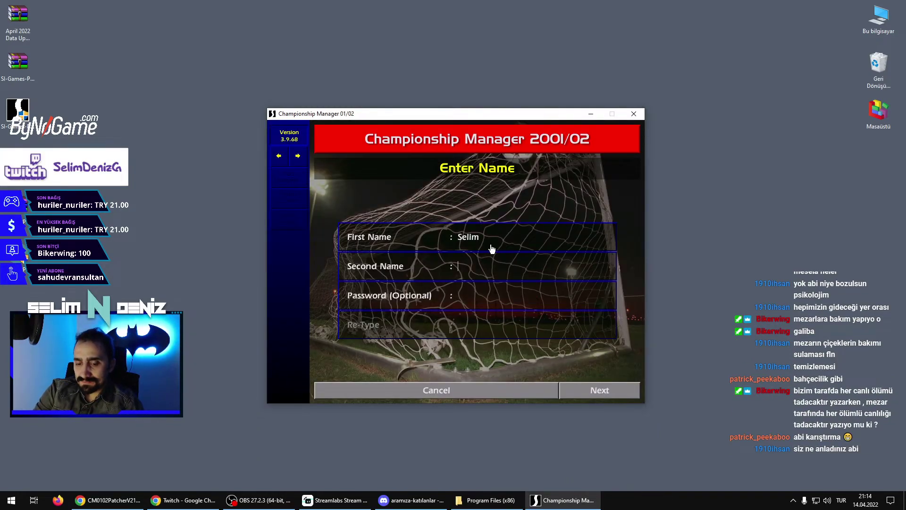
Complete the manager's second name and nationality without a password, and open Galatasaray from the team list.
{"action": "type", "text": "NIZ"}
{"action": "key", "text": "Tab"}
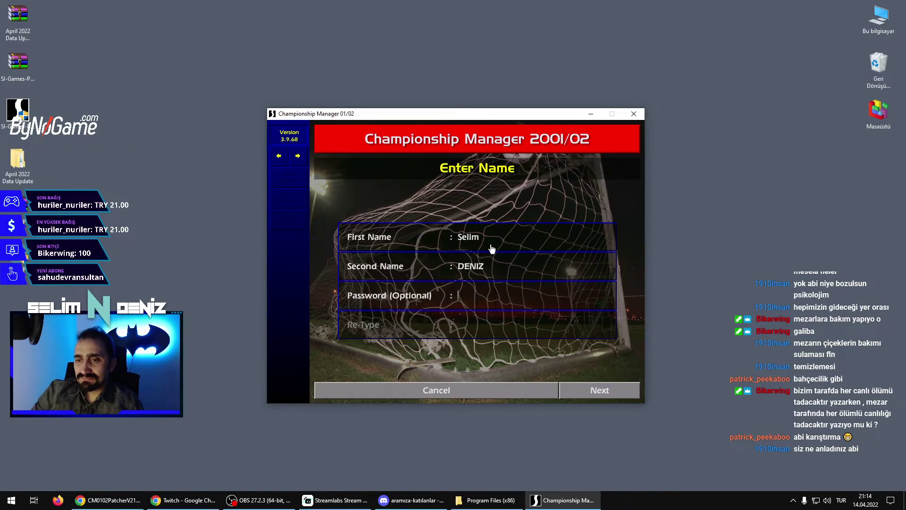
{"action": "left_click", "coordinate": [612, 391]}
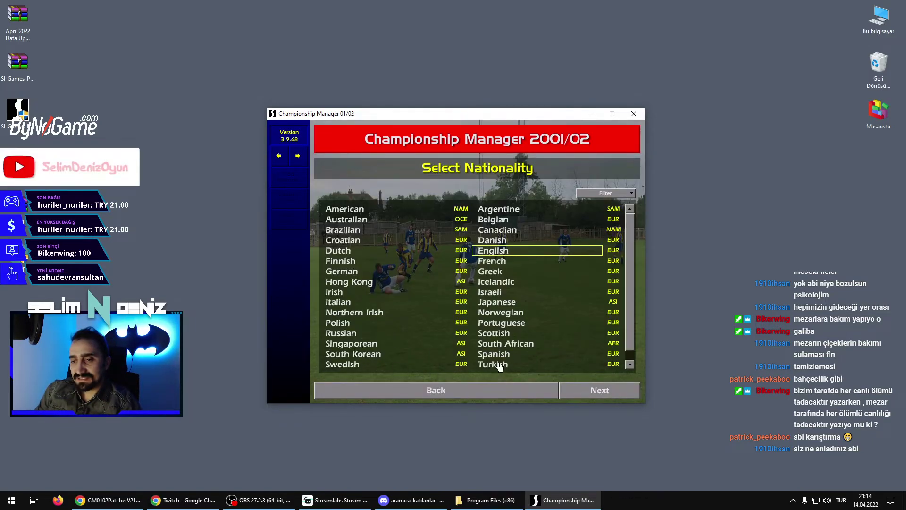
{"action": "left_click", "coordinate": [621, 394]}
{"action": "scroll", "coordinate": [554, 329], "scroll_direction": "down", "scroll_amount": 3}
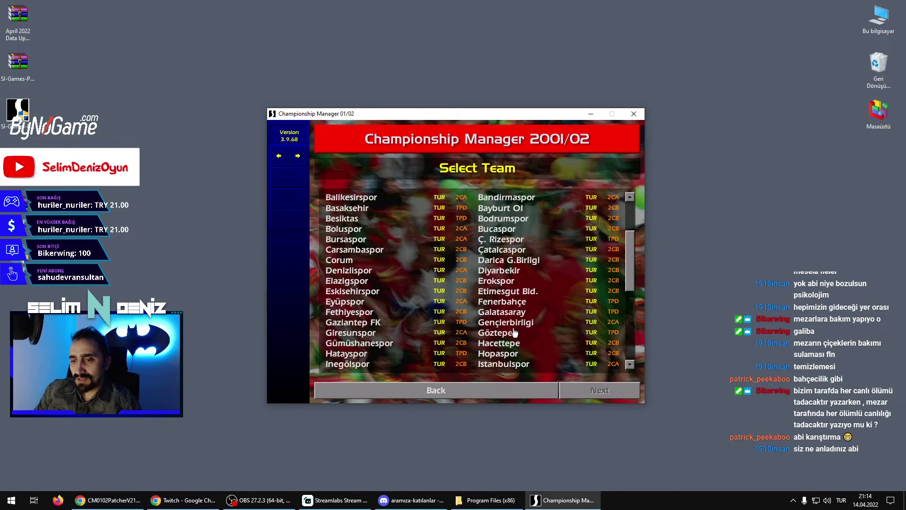
{"action": "left_click", "coordinate": [508, 312]}
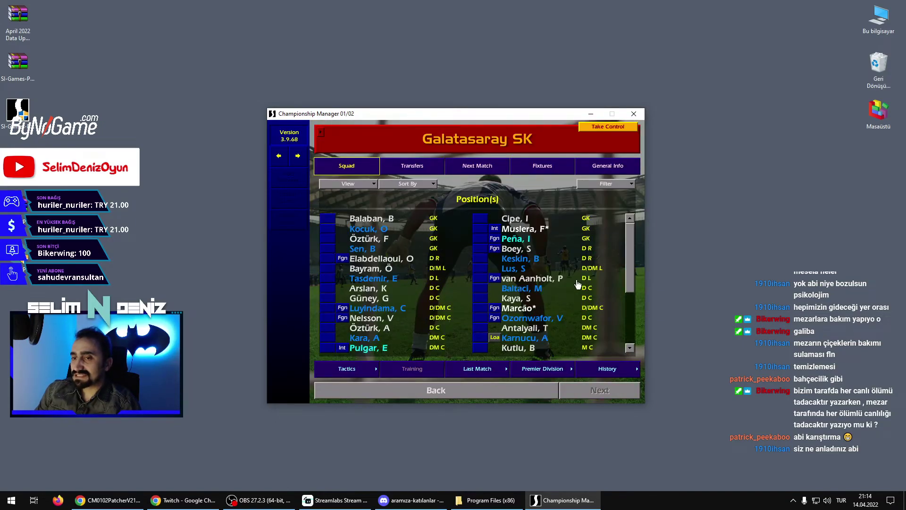
Examine the attributes of Galatasaray players Peña, Luyindama, Gomis and Mostafa Mohamed in their profiles.
{"action": "left_click", "coordinate": [516, 240]}
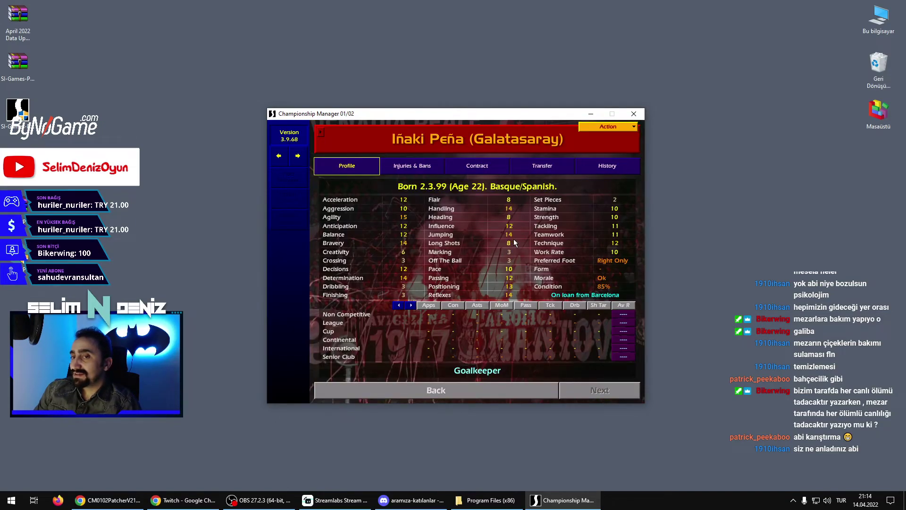
{"action": "left_click", "coordinate": [519, 391]}
{"action": "scroll", "coordinate": [382, 301], "scroll_direction": "down", "scroll_amount": 1}
{"action": "left_click", "coordinate": [378, 288]}
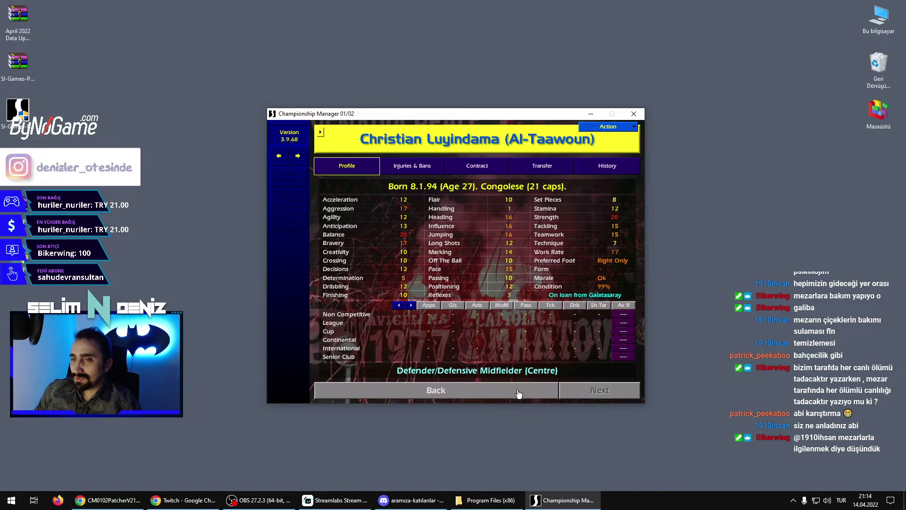
{"action": "left_click", "coordinate": [528, 399]}
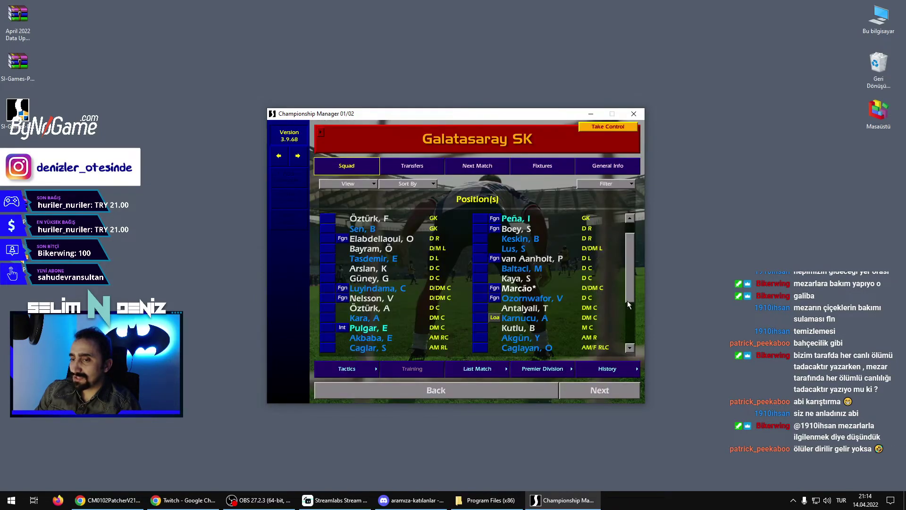
{"action": "left_click_drag", "start_coordinate": [626, 304], "coordinate": [620, 355]}
{"action": "left_click", "coordinate": [525, 341]}
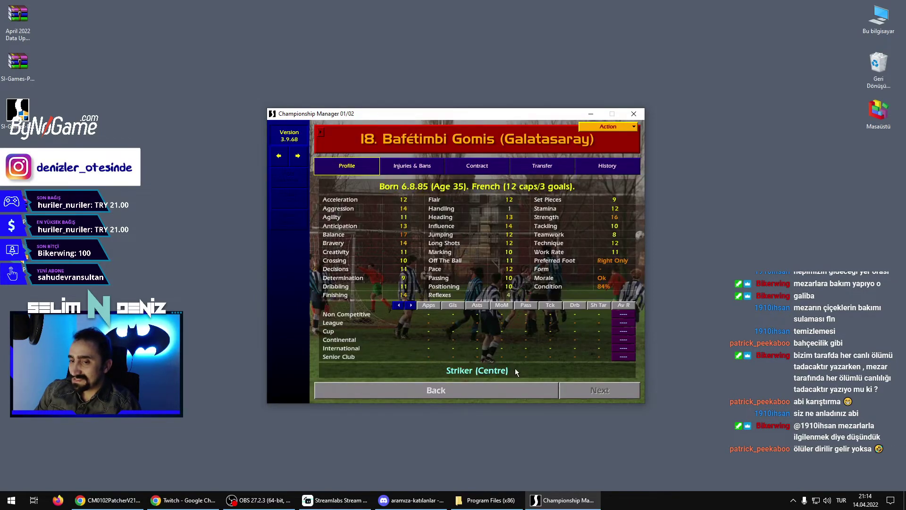
{"action": "left_click", "coordinate": [528, 395]}
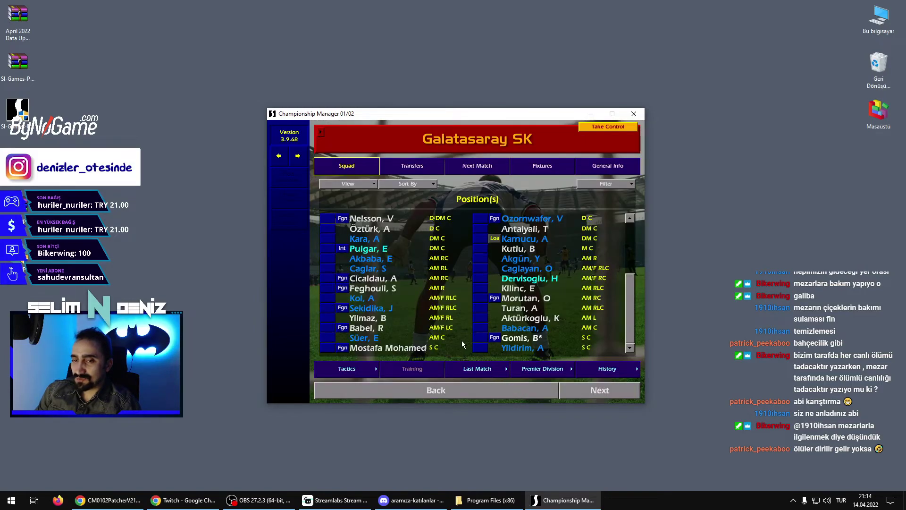
{"action": "left_click", "coordinate": [406, 347]}
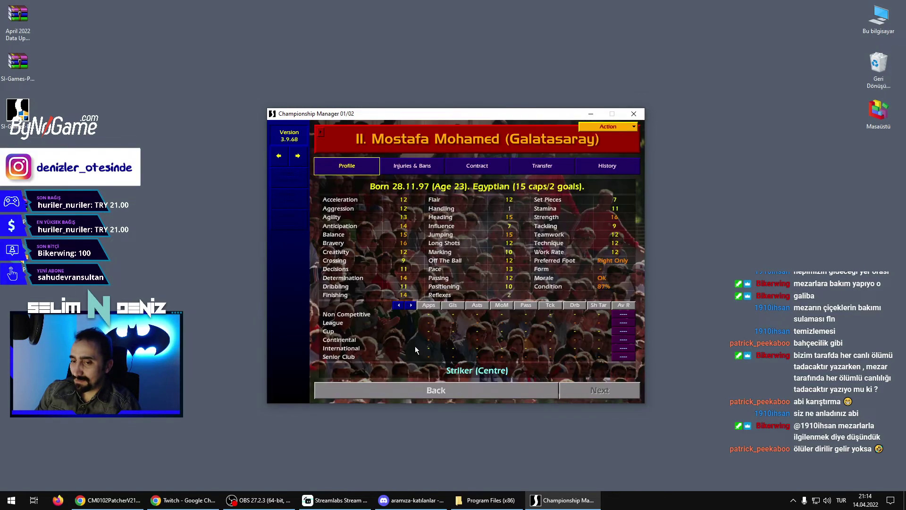
{"action": "left_click", "coordinate": [506, 393]}
Switch to the Besiktas squad and look through its full player list and two player profiles.
{"action": "left_click", "coordinate": [321, 132]}
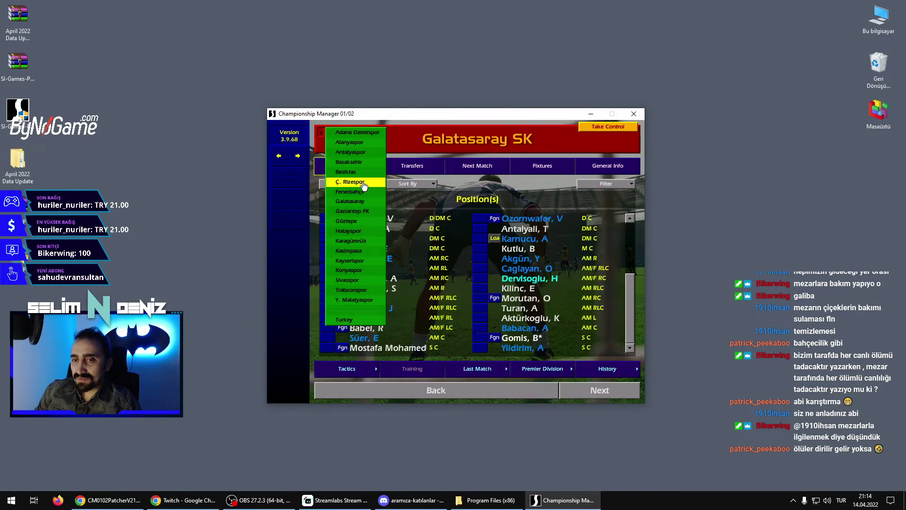
{"action": "left_click", "coordinate": [361, 173]}
{"action": "left_click", "coordinate": [377, 229]}
{"action": "left_click", "coordinate": [506, 395]}
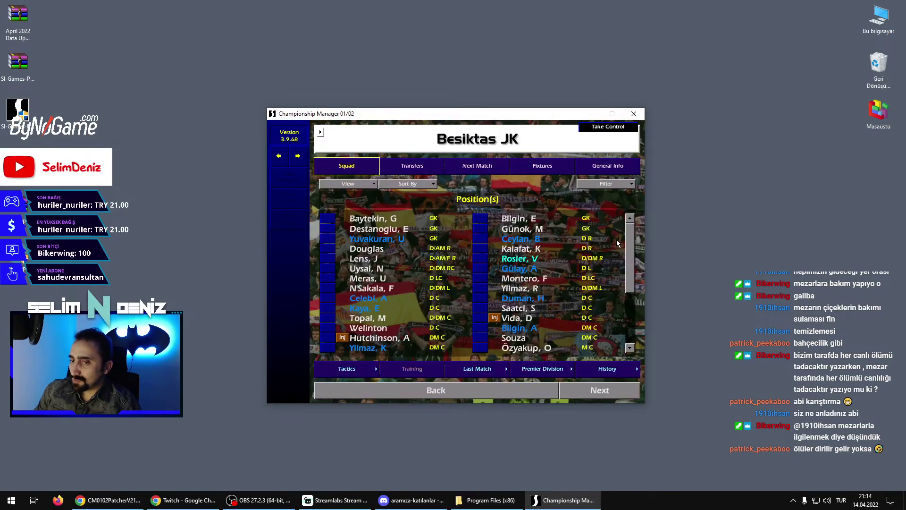
{"action": "left_click_drag", "start_coordinate": [627, 240], "coordinate": [611, 340]}
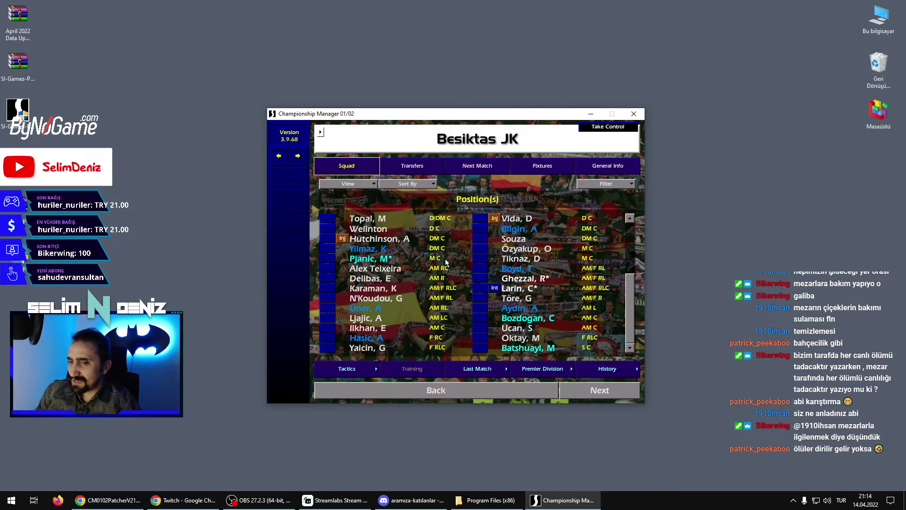
{"action": "left_click", "coordinate": [523, 339]}
{"action": "left_click", "coordinate": [497, 393]}
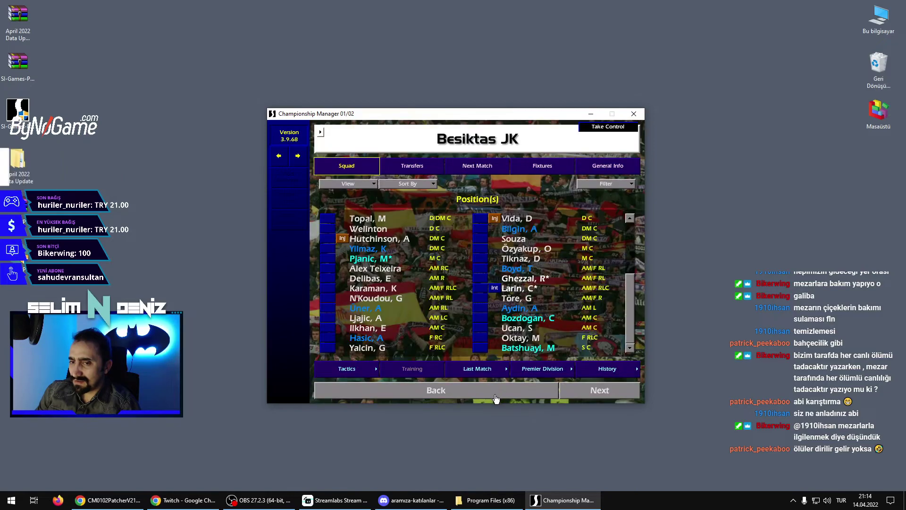
Switch to the Fenerbahçe squad and examine the profiles of Güler, Crespo and Kadioglu.
{"action": "left_click", "coordinate": [320, 132]}
{"action": "left_click", "coordinate": [352, 193]}
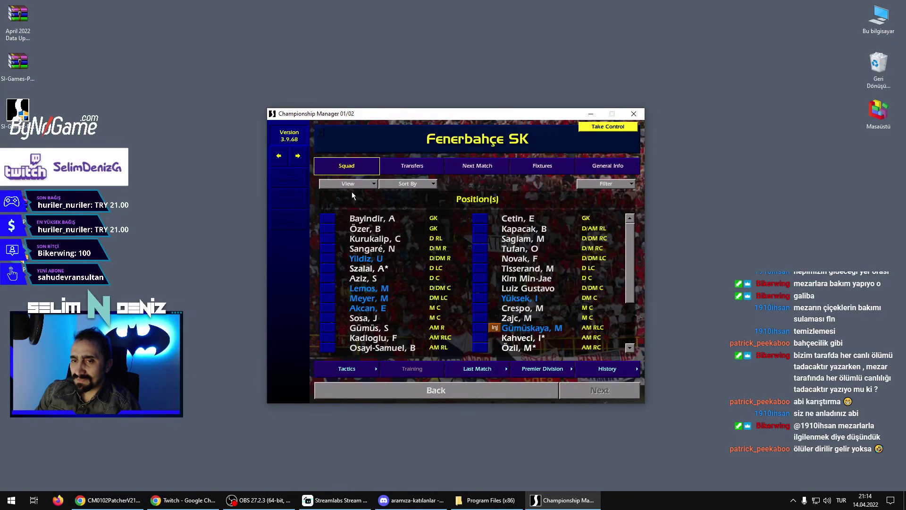
{"action": "left_click_drag", "start_coordinate": [630, 234], "coordinate": [620, 338]}
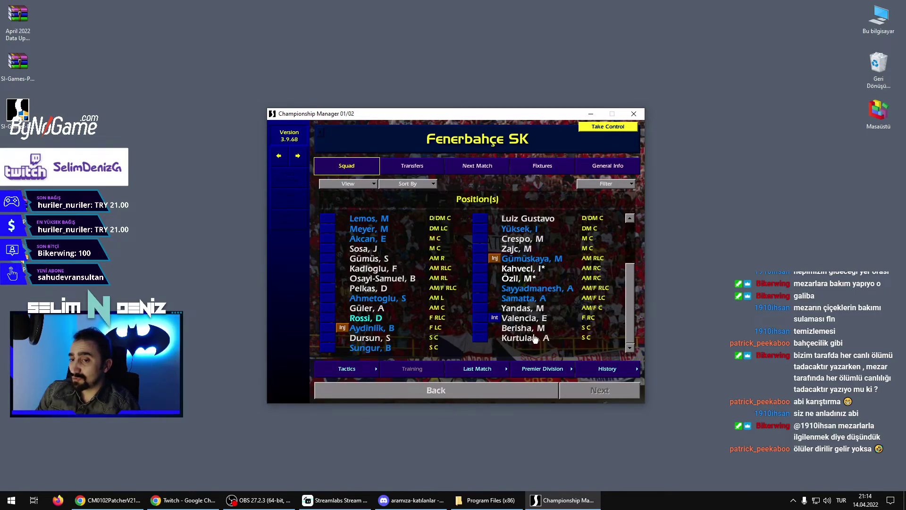
{"action": "left_click", "coordinate": [365, 307]}
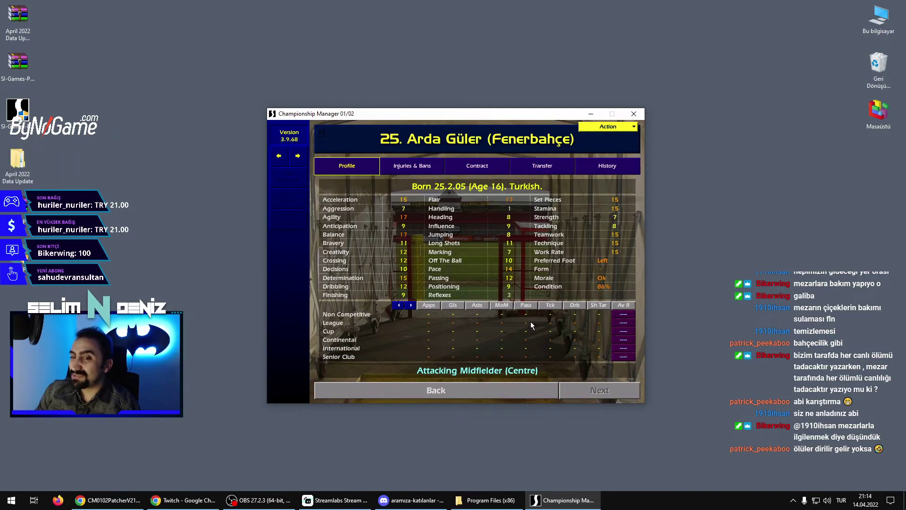
{"action": "left_click", "coordinate": [503, 390]}
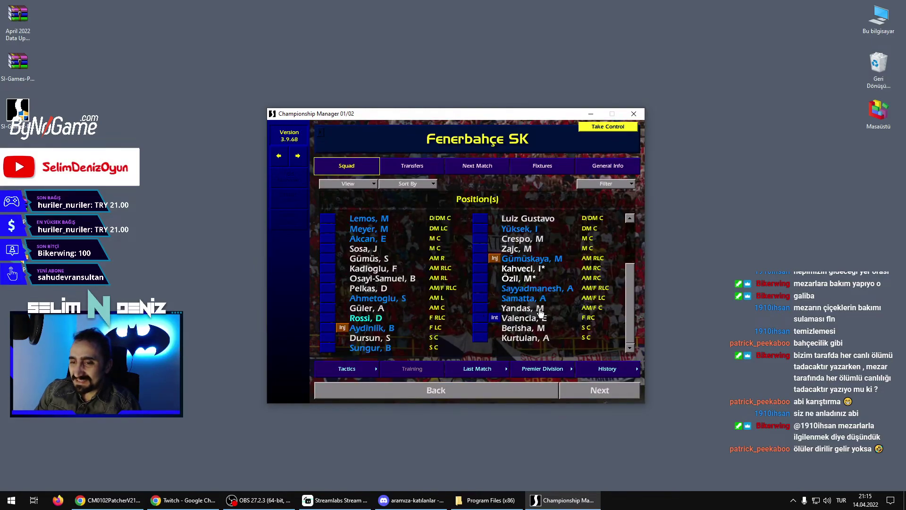
{"action": "left_click", "coordinate": [531, 239]}
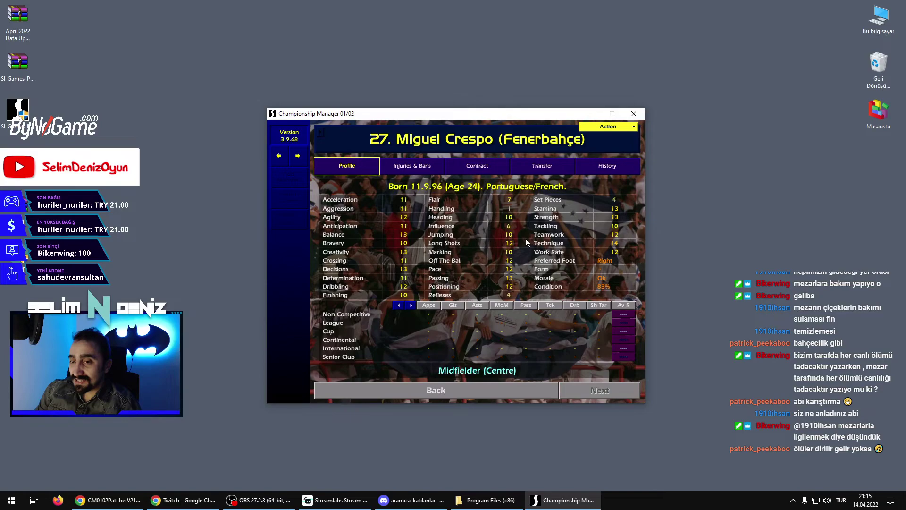
{"action": "left_click", "coordinate": [517, 399]}
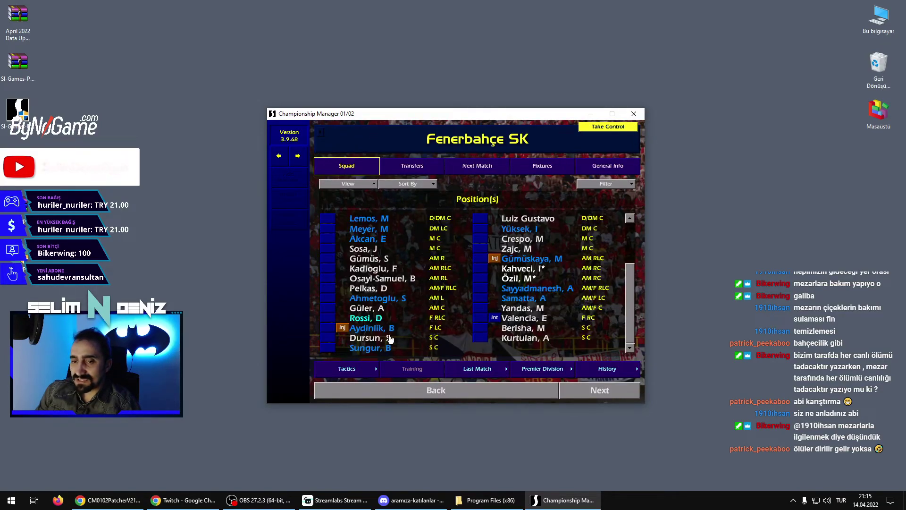
{"action": "left_click", "coordinate": [373, 269]}
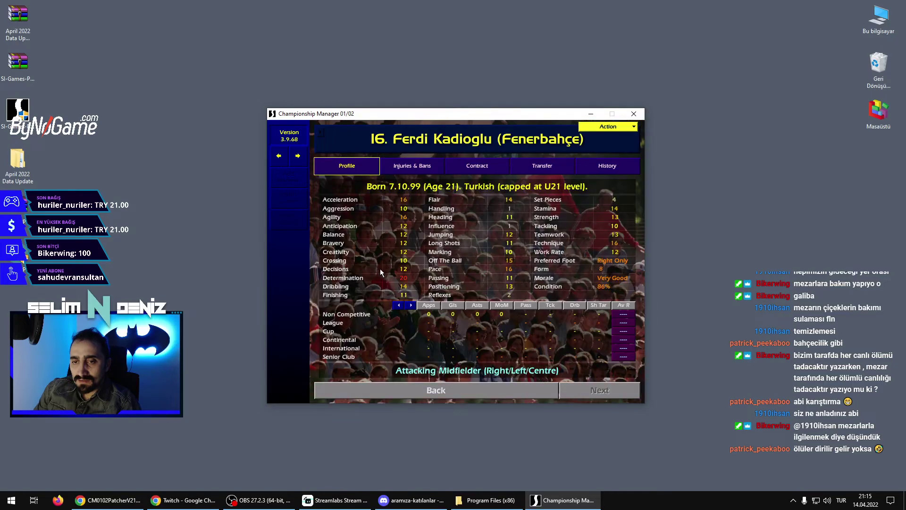
{"action": "left_click", "coordinate": [504, 392]}
Go back to the Galatasaray squad, take control of the club and finish the manager setup.
{"action": "left_click", "coordinate": [501, 392]}
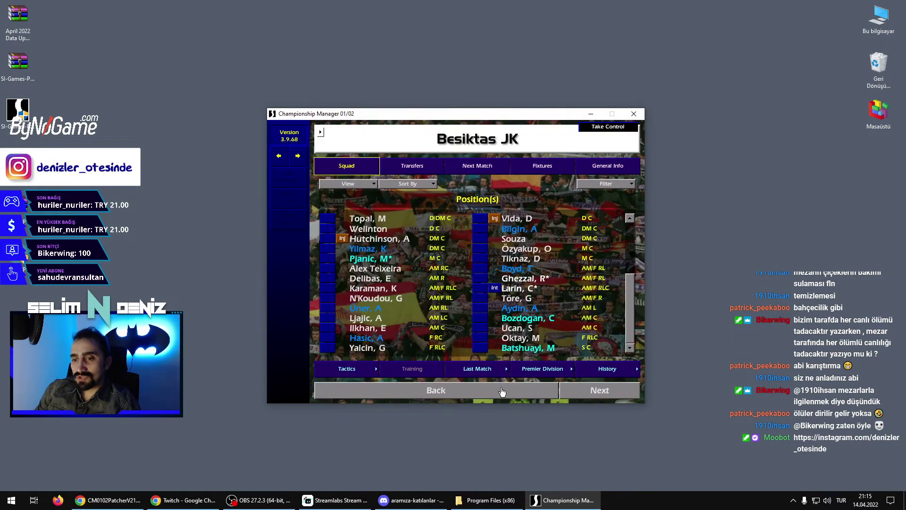
{"action": "left_click", "coordinate": [444, 391]}
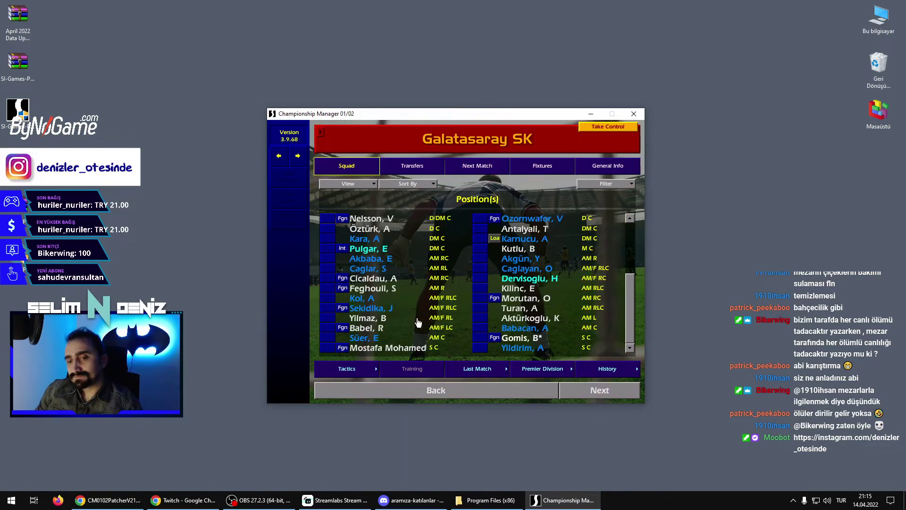
{"action": "left_click", "coordinate": [611, 126]}
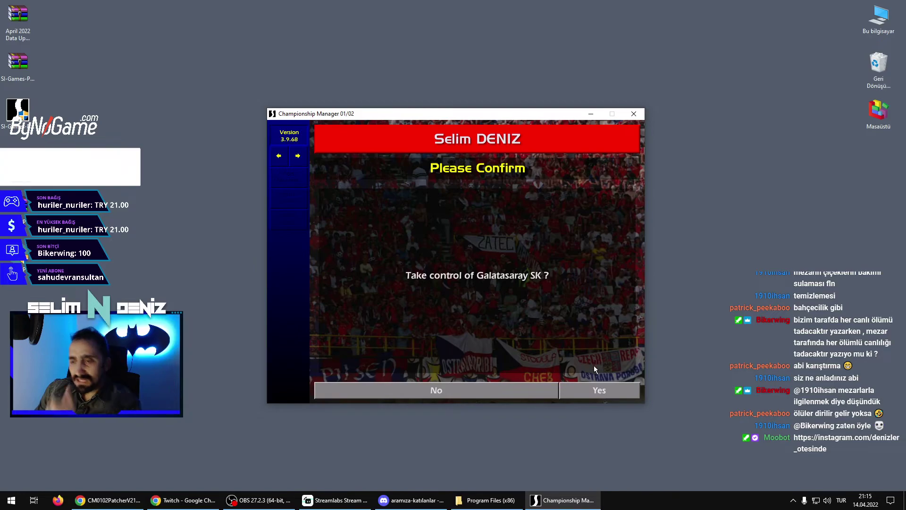
{"action": "left_click", "coordinate": [606, 392]}
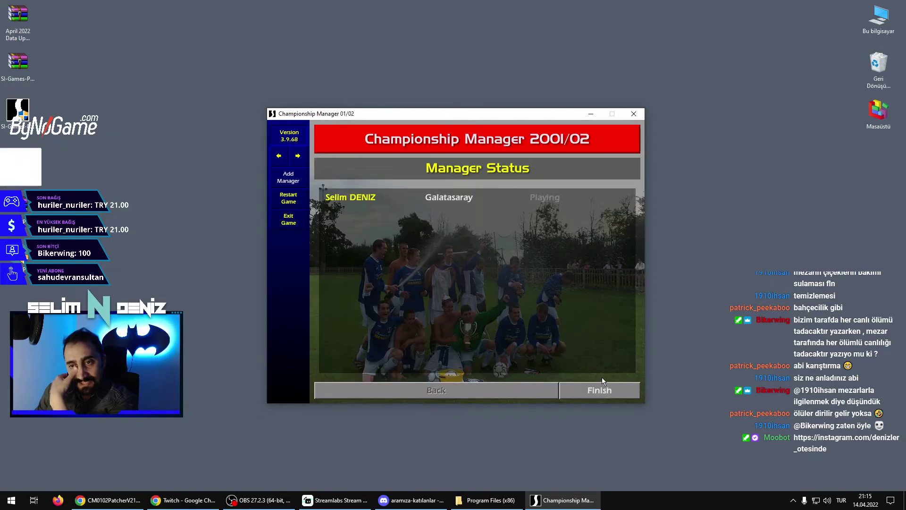
{"action": "left_click", "coordinate": [606, 391]}
View the general info and finances of the managed club, Galatasaray.
{"action": "left_click", "coordinate": [290, 200]}
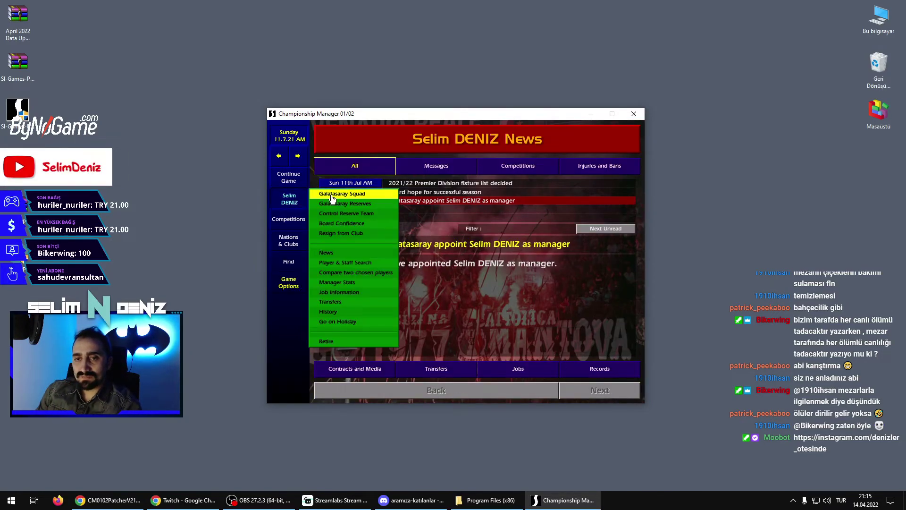
{"action": "left_click", "coordinate": [333, 194]}
{"action": "left_click", "coordinate": [613, 169]}
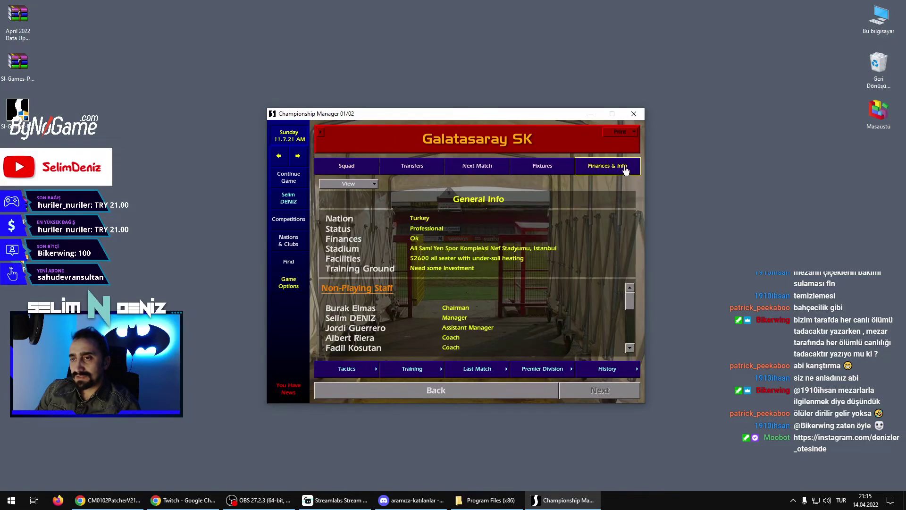
{"action": "left_click", "coordinate": [353, 184]}
{"action": "left_click", "coordinate": [342, 215]}
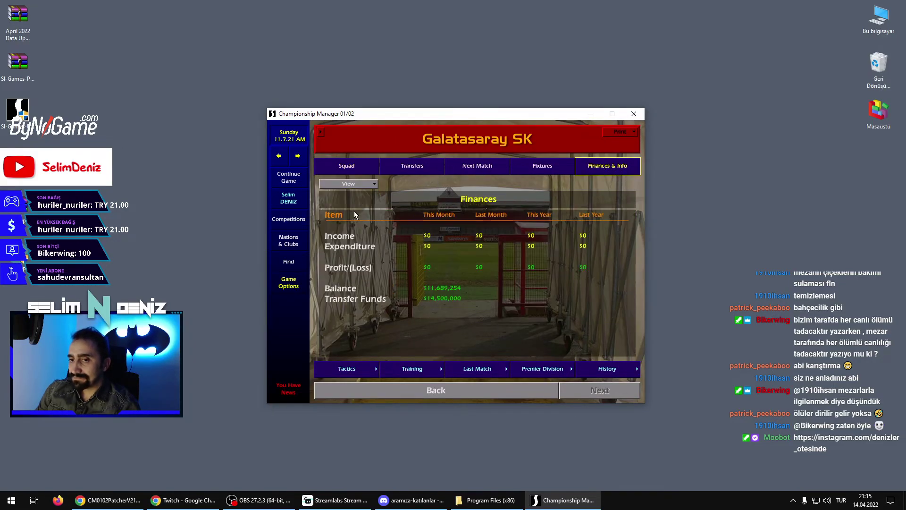
Return to the Galatasaray squad list and examine the profiles of Turan, Kutlu and Babel.
{"action": "left_click", "coordinate": [349, 168]}
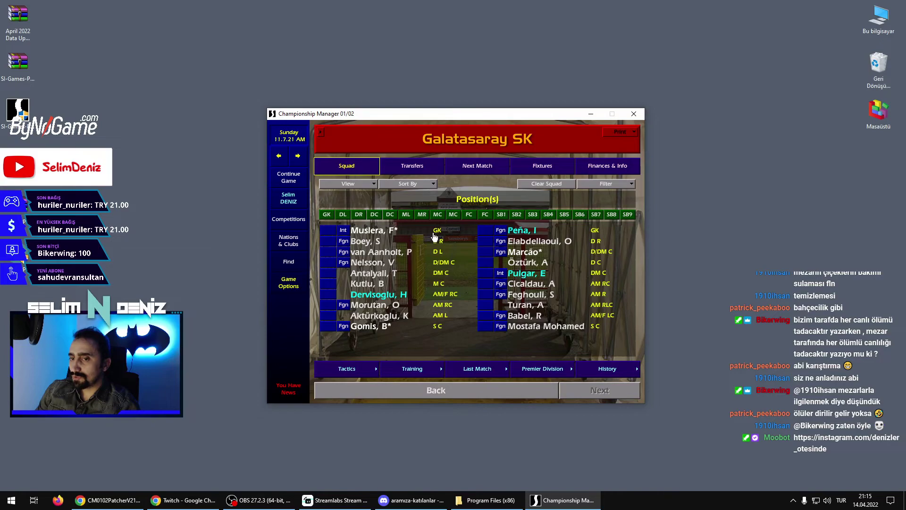
{"action": "left_click", "coordinate": [526, 305]}
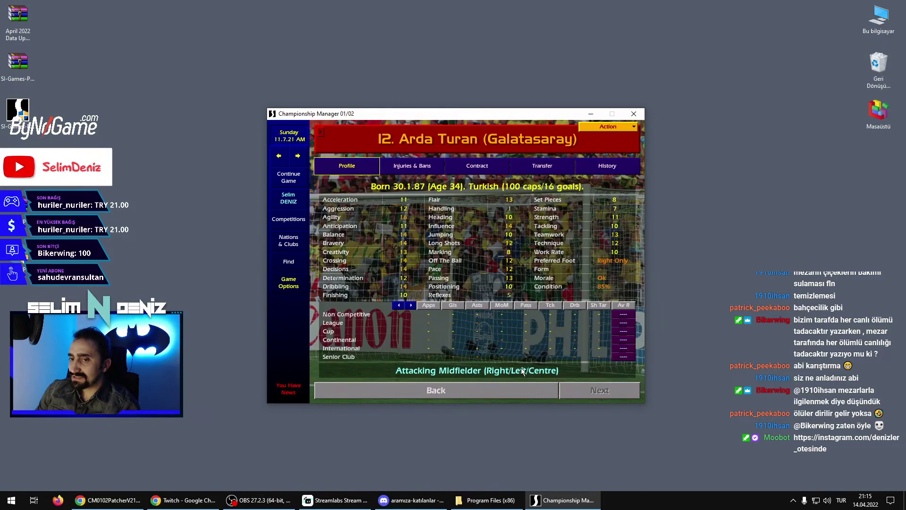
{"action": "left_click", "coordinate": [526, 394]}
{"action": "left_click", "coordinate": [364, 285]}
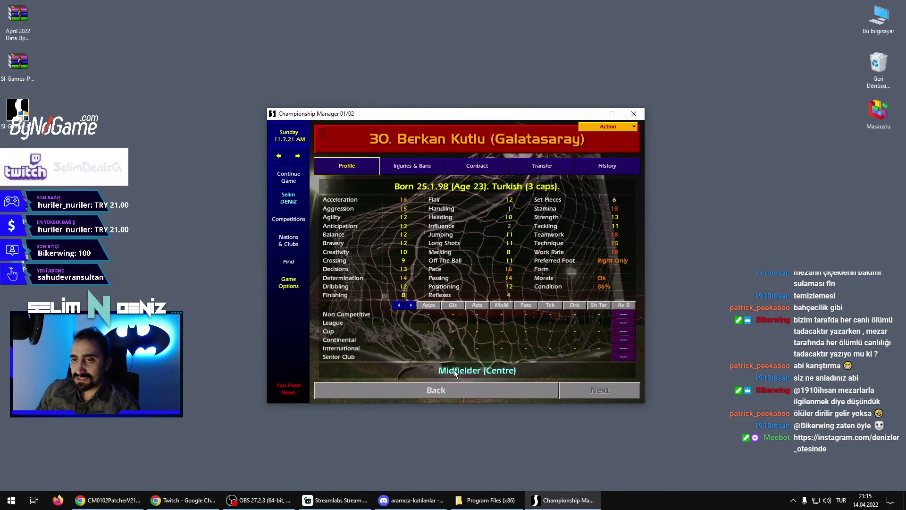
{"action": "left_click", "coordinate": [481, 394]}
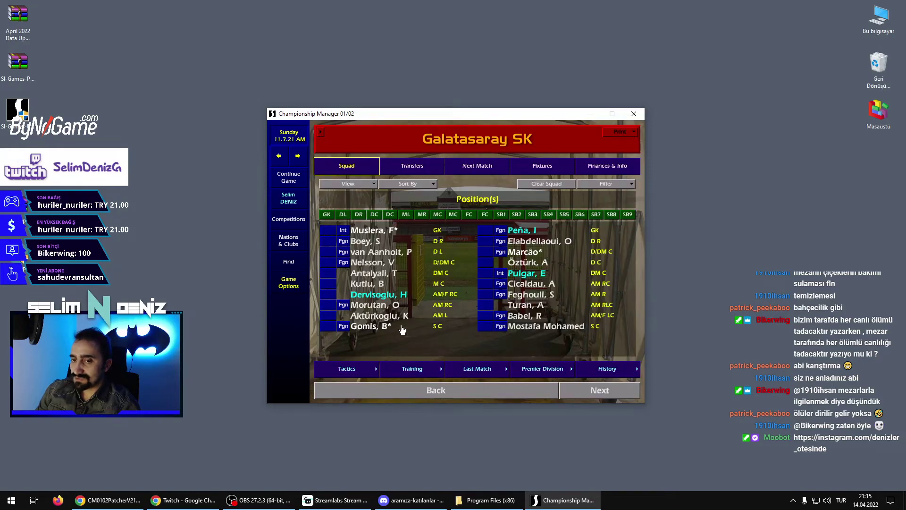
{"action": "left_click", "coordinate": [519, 317]}
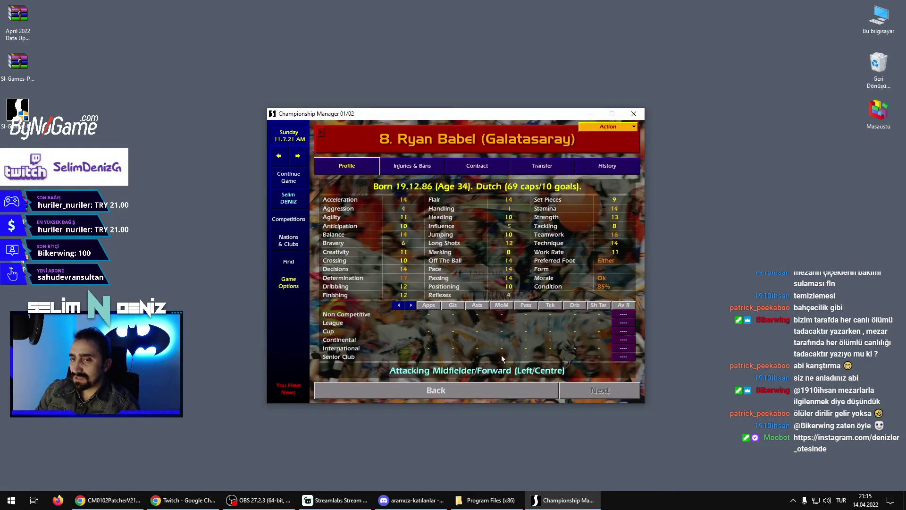
{"action": "left_click", "coordinate": [487, 394]}
Add a second manager named q q with Turkish nationality and take control of Trabzonspor.
{"action": "left_click", "coordinate": [289, 282]}
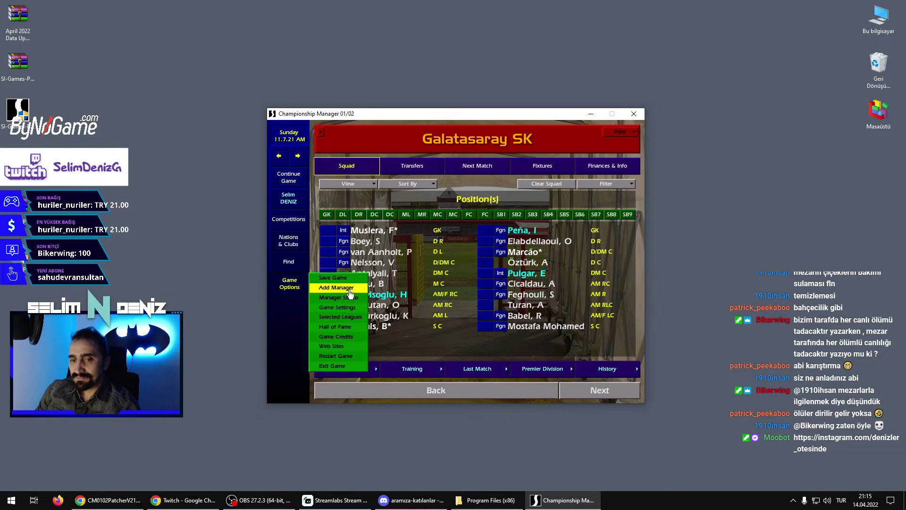
{"action": "left_click", "coordinate": [347, 289]}
{"action": "left_click", "coordinate": [579, 400]}
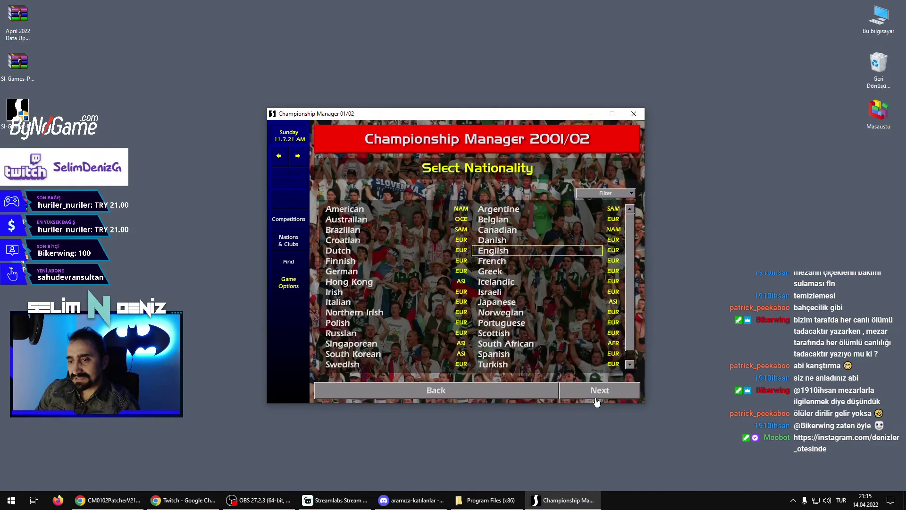
{"action": "left_click", "coordinate": [519, 366]}
{"action": "left_click", "coordinate": [599, 392]}
{"action": "scroll", "coordinate": [630, 352], "scroll_direction": "down", "scroll_amount": 10}
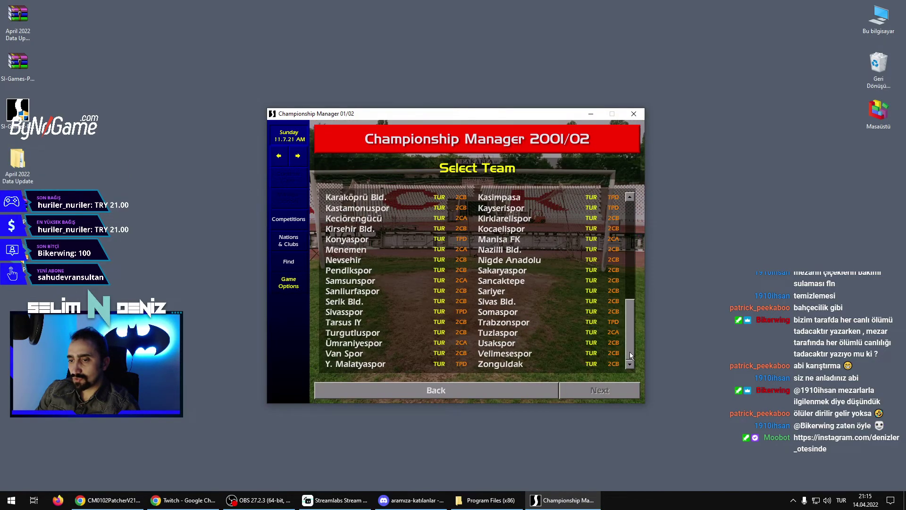
{"action": "left_click", "coordinate": [504, 324]}
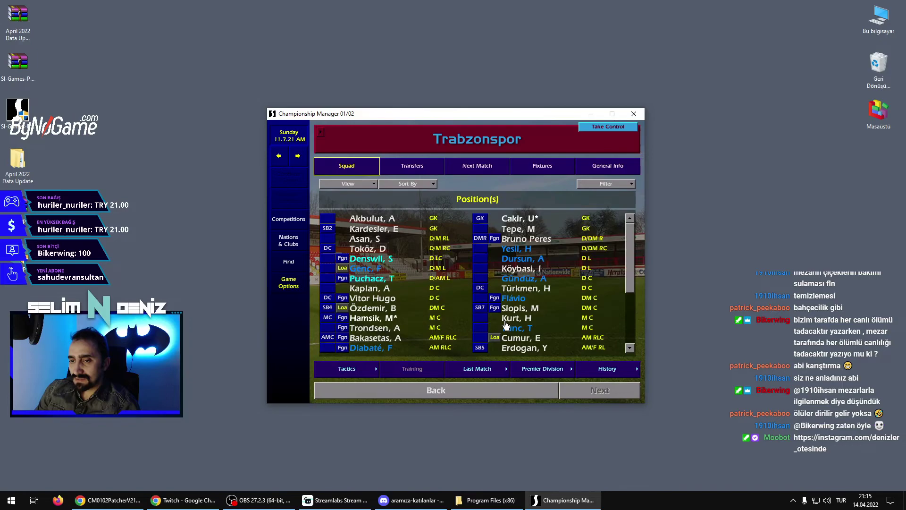
{"action": "left_click", "coordinate": [603, 126]}
{"action": "left_click", "coordinate": [598, 390]}
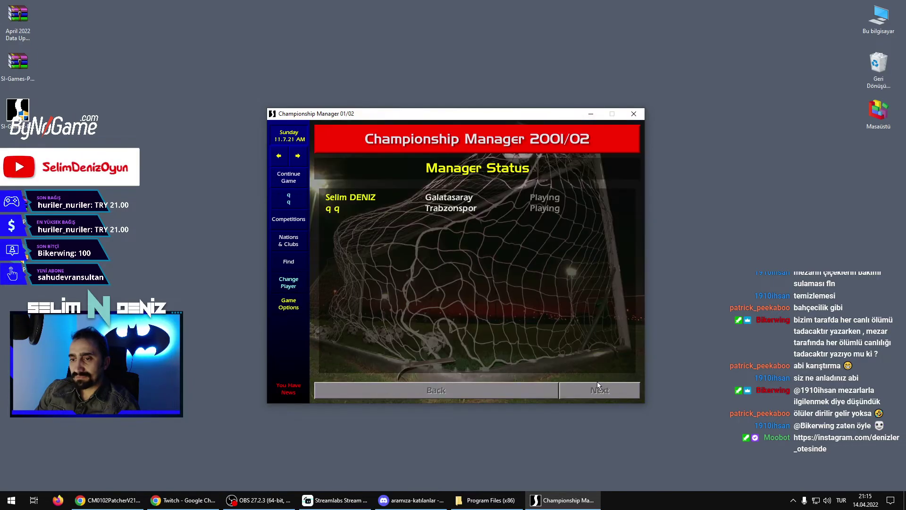
Open the Trabzonspor squad and examine the profiles of Koita, Visca, Ömür, Hamsik and Cakir.
{"action": "left_click", "coordinate": [454, 211]}
{"action": "left_click", "coordinate": [521, 327]}
{"action": "left_click", "coordinate": [502, 390]}
{"action": "left_click", "coordinate": [375, 316]}
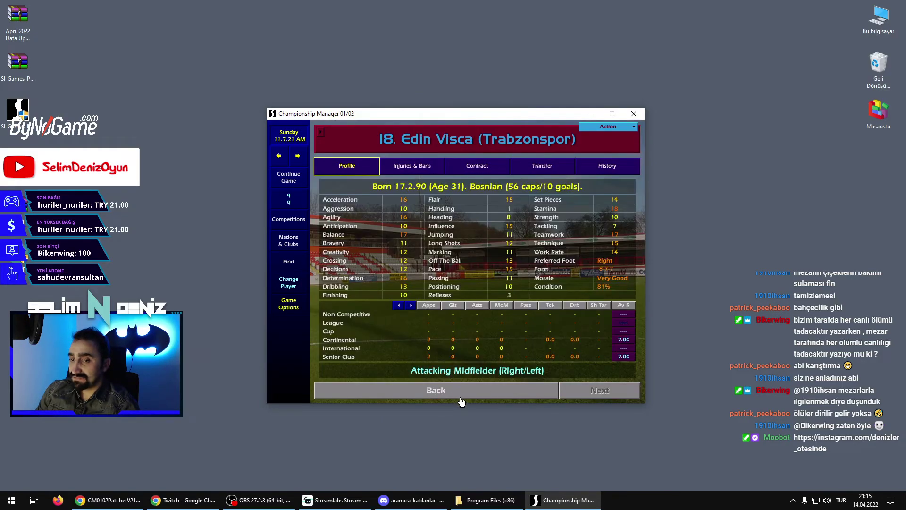
{"action": "left_click", "coordinate": [478, 396]}
{"action": "left_click", "coordinate": [538, 305]}
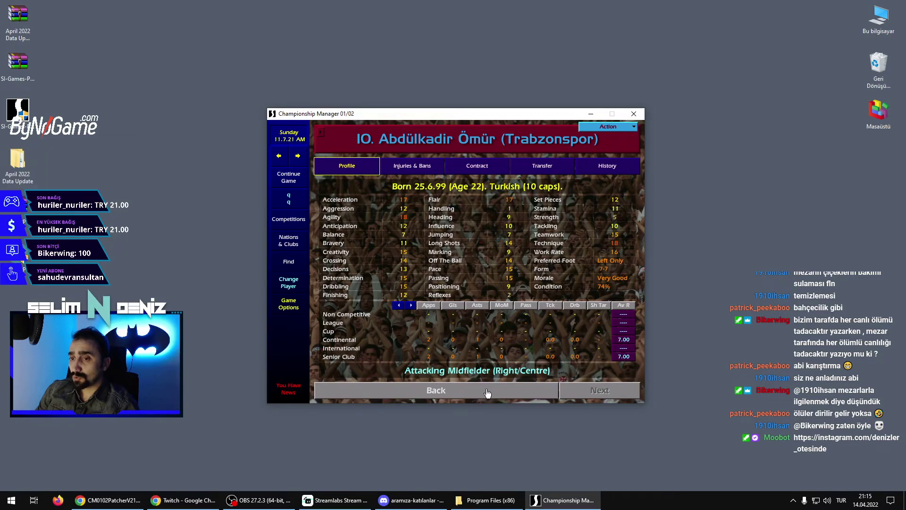
{"action": "left_click", "coordinate": [486, 394]}
{"action": "left_click", "coordinate": [538, 285]}
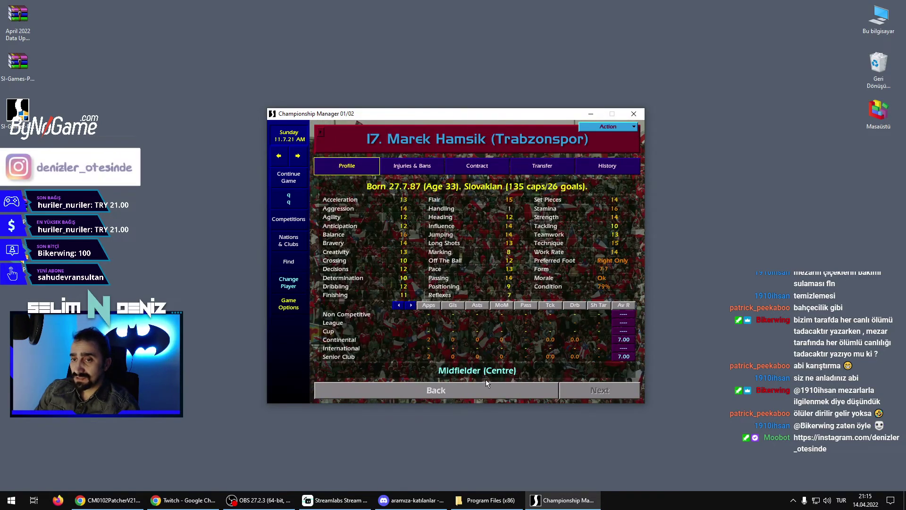
{"action": "left_click", "coordinate": [516, 393]}
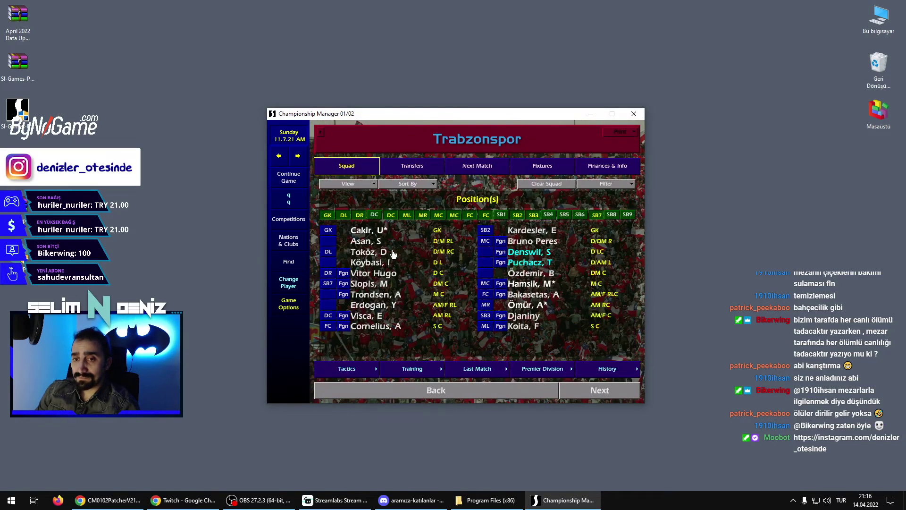
{"action": "left_click", "coordinate": [375, 232]}
{"action": "left_click", "coordinate": [513, 392]}
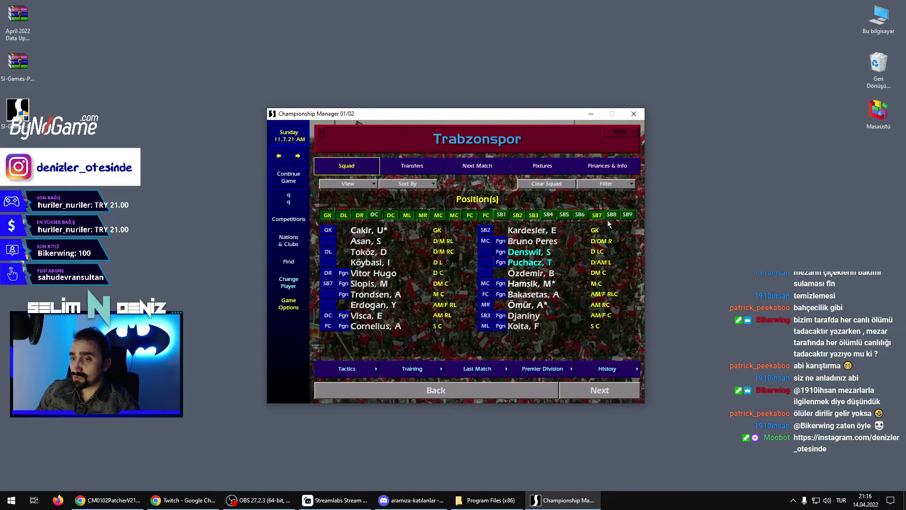
View the finances of the managed club Trabzonspor.
{"action": "left_click", "coordinate": [608, 166]}
{"action": "left_click", "coordinate": [348, 184]}
{"action": "left_click", "coordinate": [348, 213]}
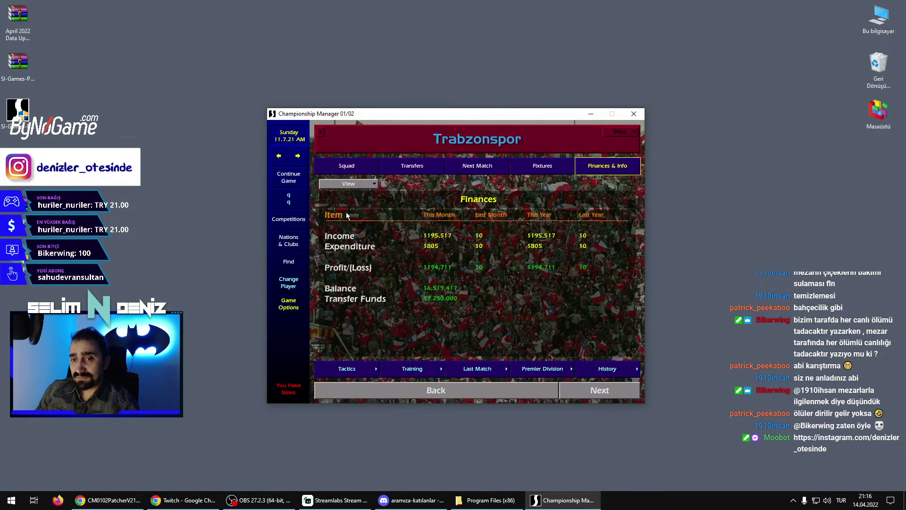
Add another manager named q q, keep the preselected nationality and take control of Besiktas.
{"action": "left_click", "coordinate": [289, 303]}
{"action": "left_click", "coordinate": [340, 309]}
{"action": "type", "text": "q"}
{"action": "key", "text": "Return"}
{"action": "type", "text": "q"}
{"action": "left_click", "coordinate": [605, 390]}
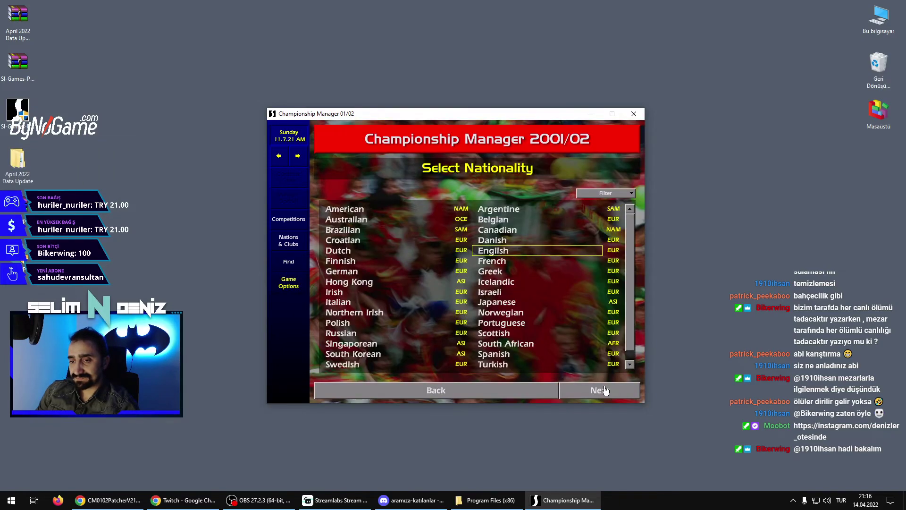
{"action": "left_click", "coordinate": [604, 390]}
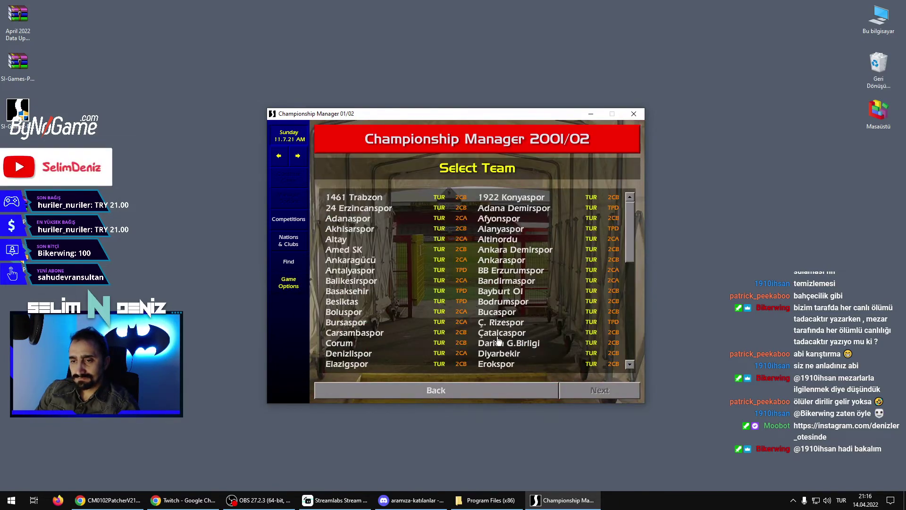
{"action": "left_click", "coordinate": [357, 300]}
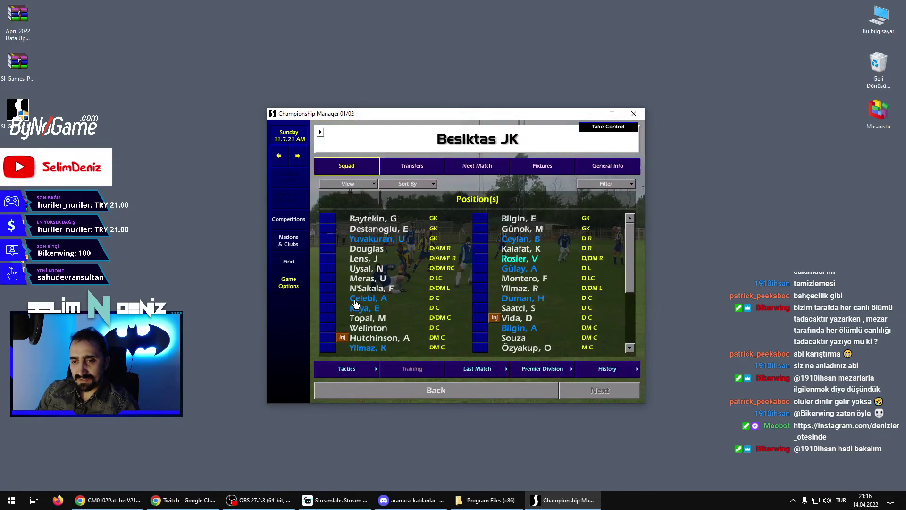
{"action": "left_click", "coordinate": [610, 128]}
{"action": "left_click", "coordinate": [599, 390]}
Open Besiktas from the manager status list and view the club's finances.
{"action": "left_click", "coordinate": [441, 219]}
{"action": "left_click", "coordinate": [611, 164]}
{"action": "left_click", "coordinate": [373, 184]}
{"action": "left_click", "coordinate": [349, 216]}
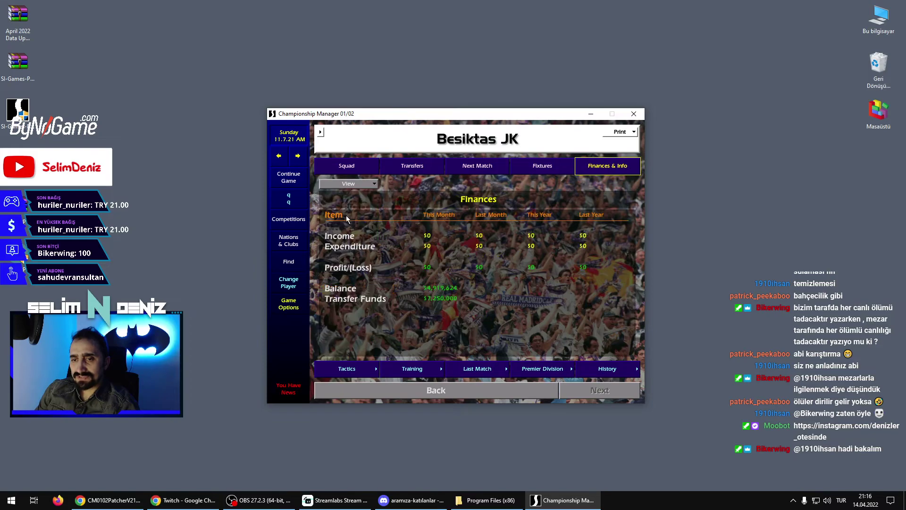
Add a fourth manager named q q with the preselected nationality and take control of Fenerbahçe.
{"action": "left_click", "coordinate": [287, 301]}
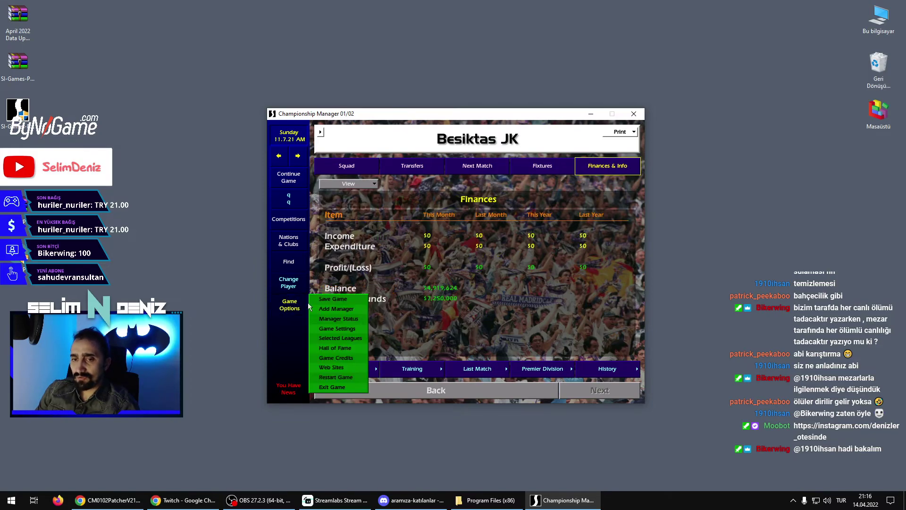
{"action": "left_click", "coordinate": [337, 313]}
{"action": "type", "text": "q"}
{"action": "key", "text": "Return"}
{"action": "type", "text": "q"}
{"action": "left_click", "coordinate": [596, 389]}
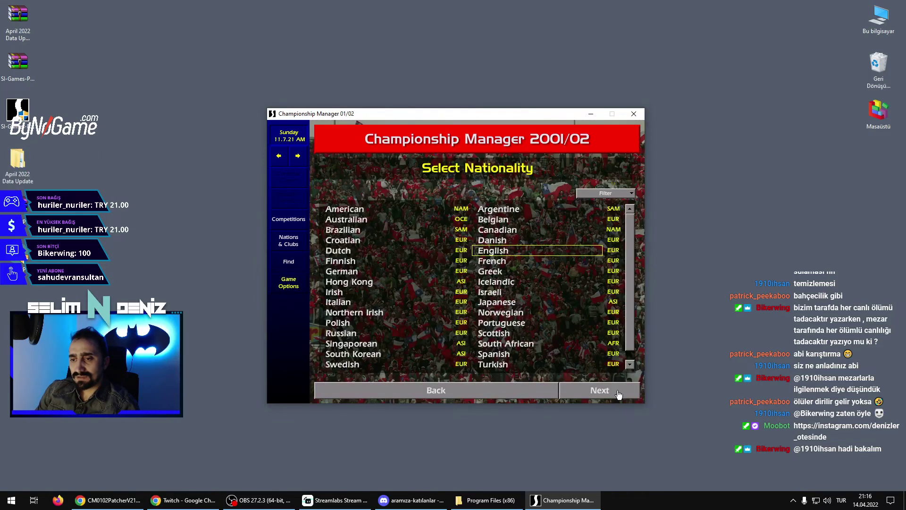
{"action": "left_click", "coordinate": [580, 389]}
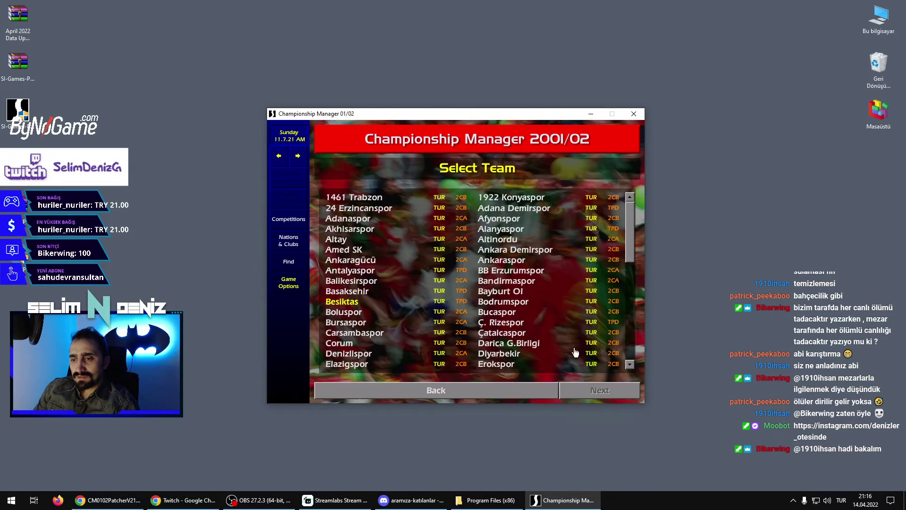
{"action": "left_click", "coordinate": [496, 343]}
{"action": "left_click", "coordinate": [609, 123]}
{"action": "left_click", "coordinate": [600, 390]}
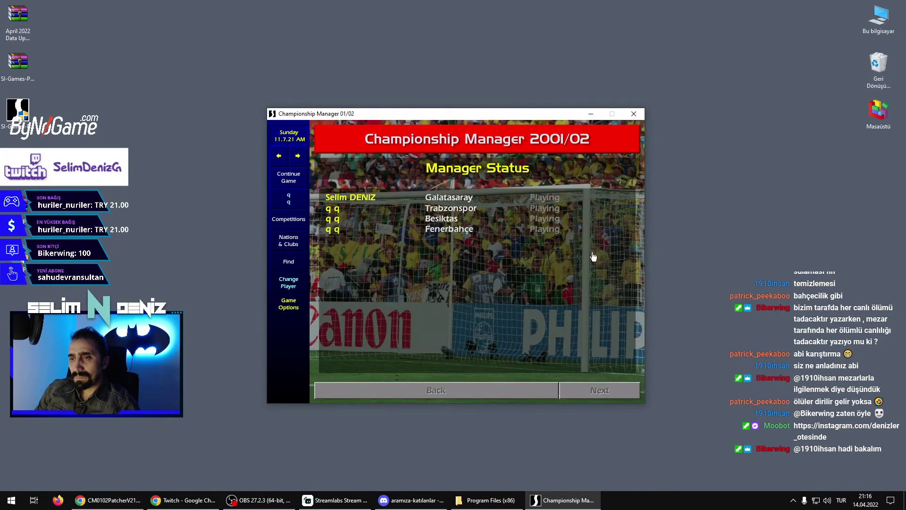
Open Fenerbahçe from the manager status list, view the club's finances and return to its squad list.
{"action": "left_click", "coordinate": [463, 230]}
{"action": "left_click", "coordinate": [609, 166]}
{"action": "left_click", "coordinate": [335, 184]}
{"action": "left_click", "coordinate": [341, 214]}
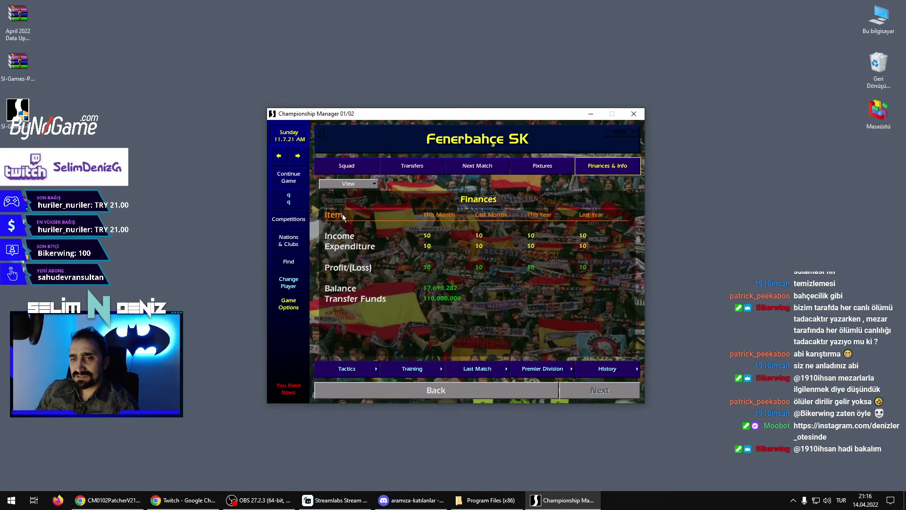
{"action": "left_click", "coordinate": [364, 168]}
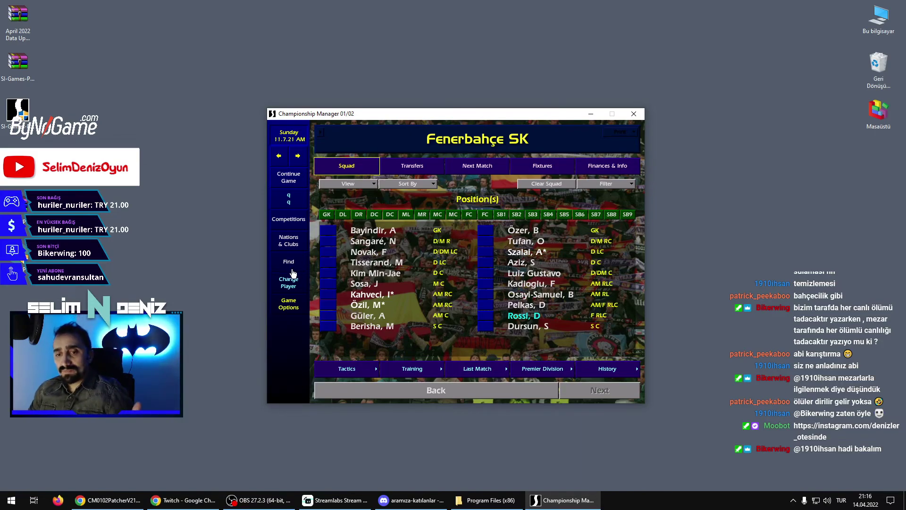
Exit the game, saving it under the file name deneme.
{"action": "left_click", "coordinate": [303, 309]}
{"action": "left_click", "coordinate": [332, 387]}
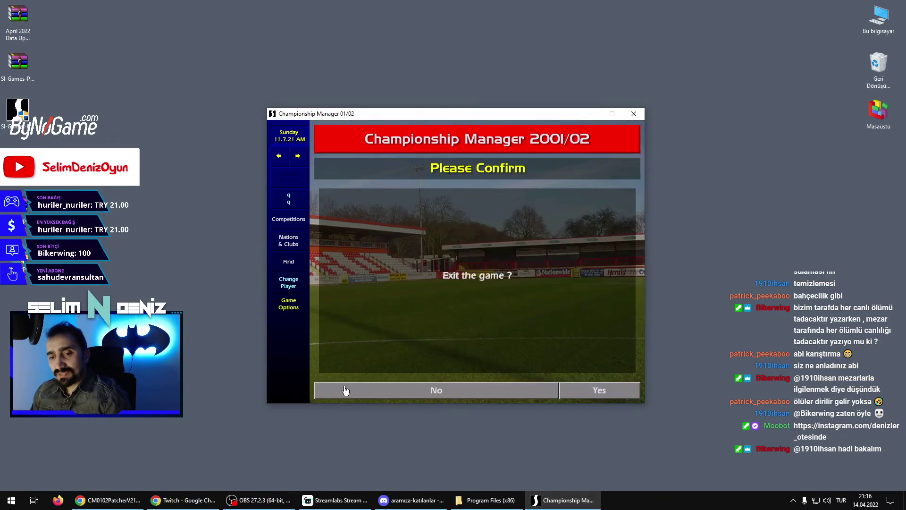
{"action": "left_click", "coordinate": [634, 114]}
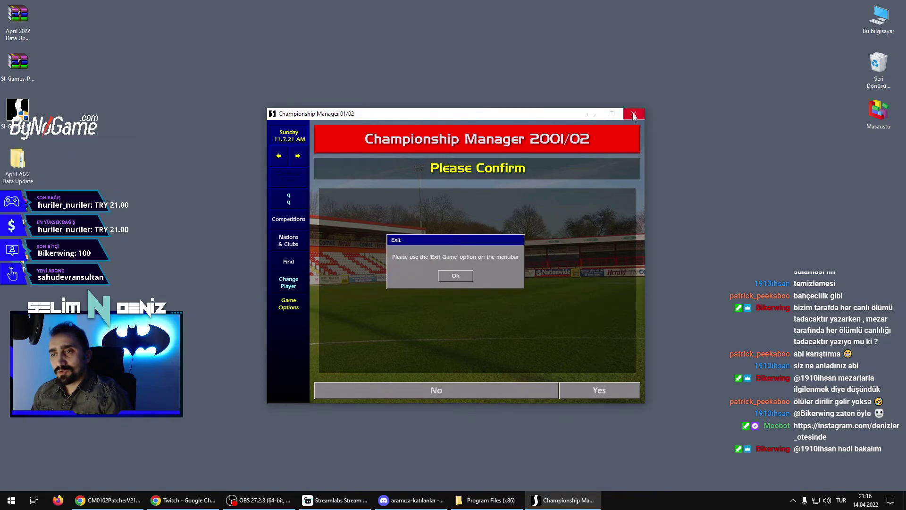
{"action": "left_click", "coordinate": [456, 276]}
{"action": "left_click", "coordinate": [618, 390]}
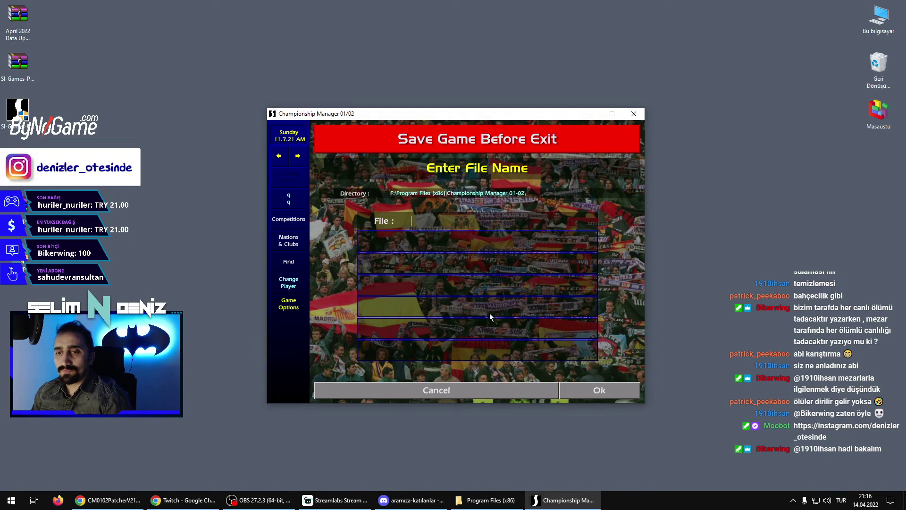
{"action": "type", "text": "q"}
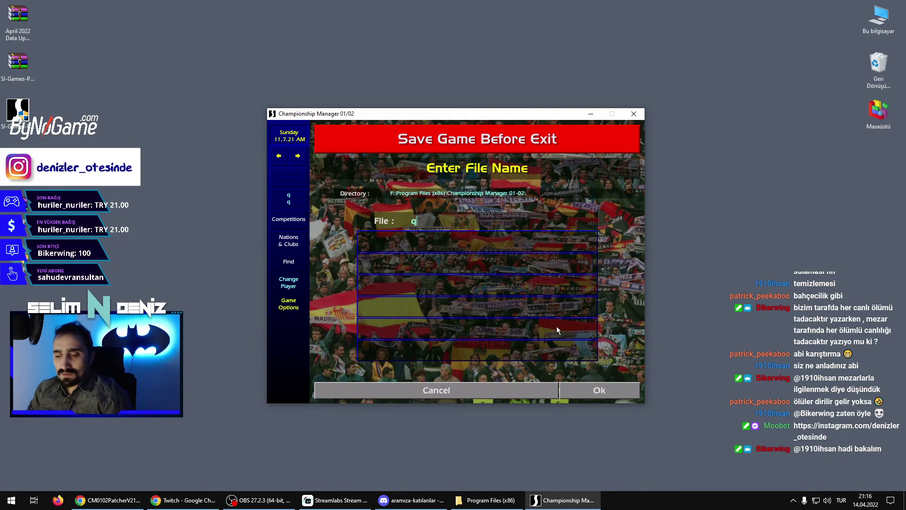
{"action": "type", "text": "eneme"}
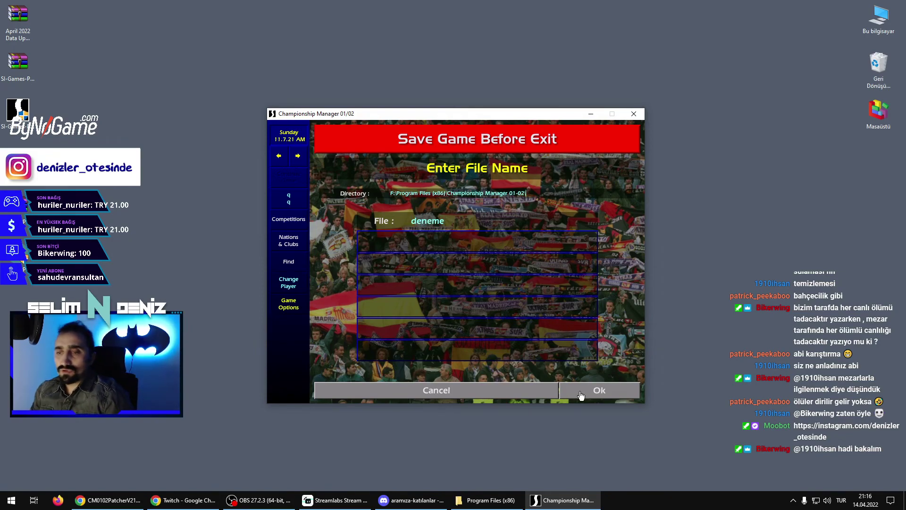
{"action": "left_click", "coordinate": [574, 384]}
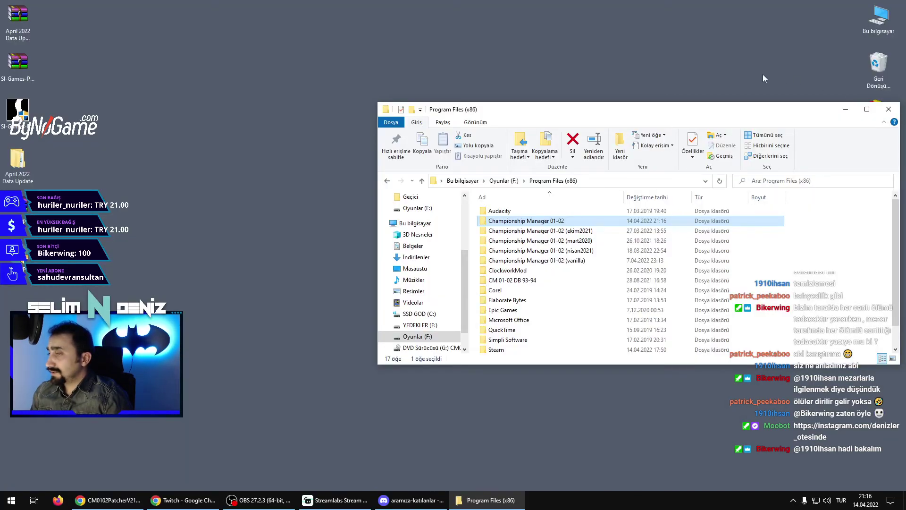
In the Program Files (x86) folder window, rename the Championship Manager 01-02 folder as "Championship Manager 01-02 (ekim 2022)".
{"action": "left_click_drag", "start_coordinate": [737, 117], "coordinate": [536, 141]}
{"action": "left_click", "coordinate": [365, 245]}
{"action": "left_click", "coordinate": [369, 244]}
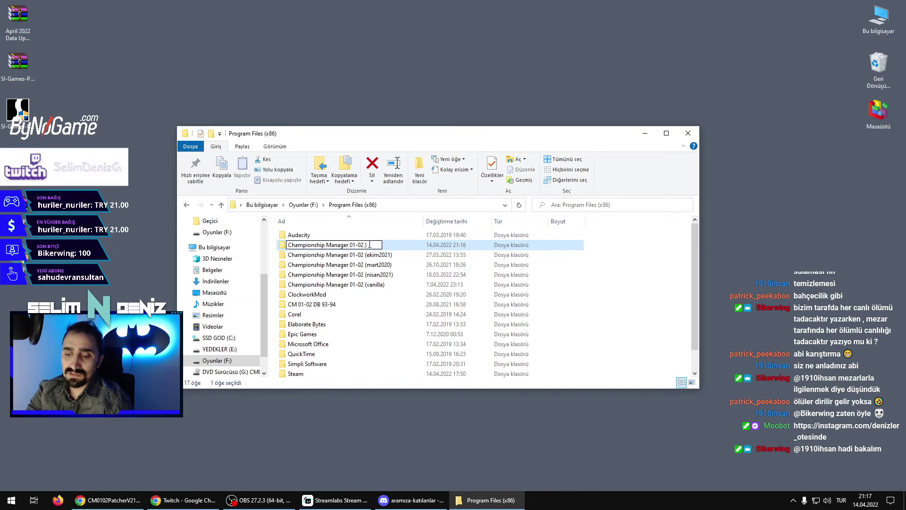
{"action": "type", "text": "(ek"}
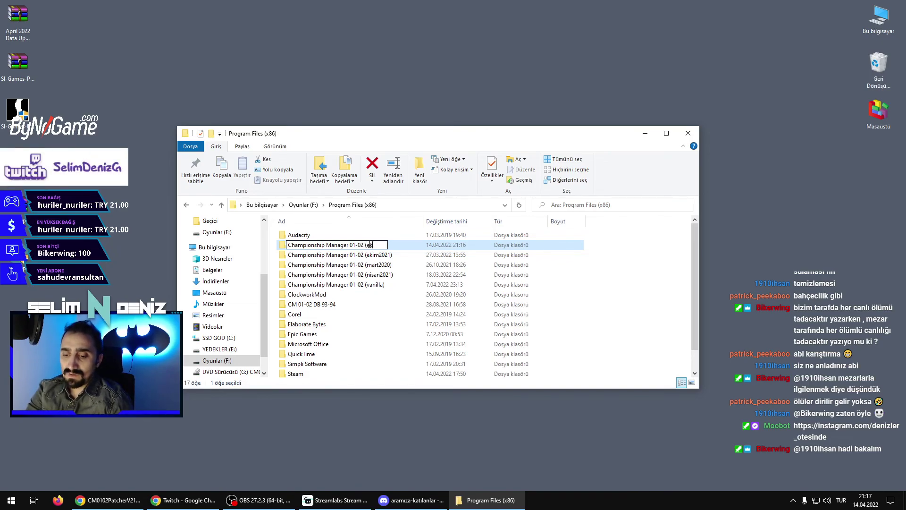
{"action": "type", "text": "im 0"}
{"action": "type", "text": "022"}
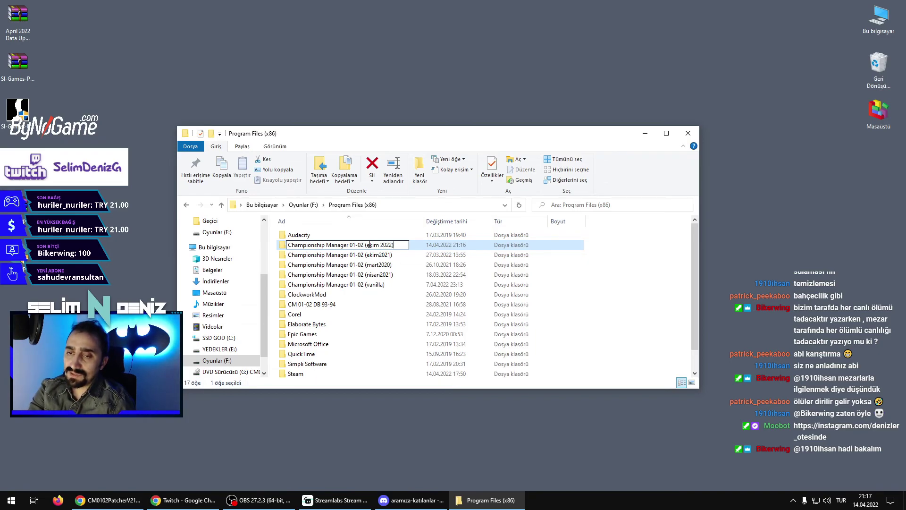
{"action": "key", "text": "Return"}
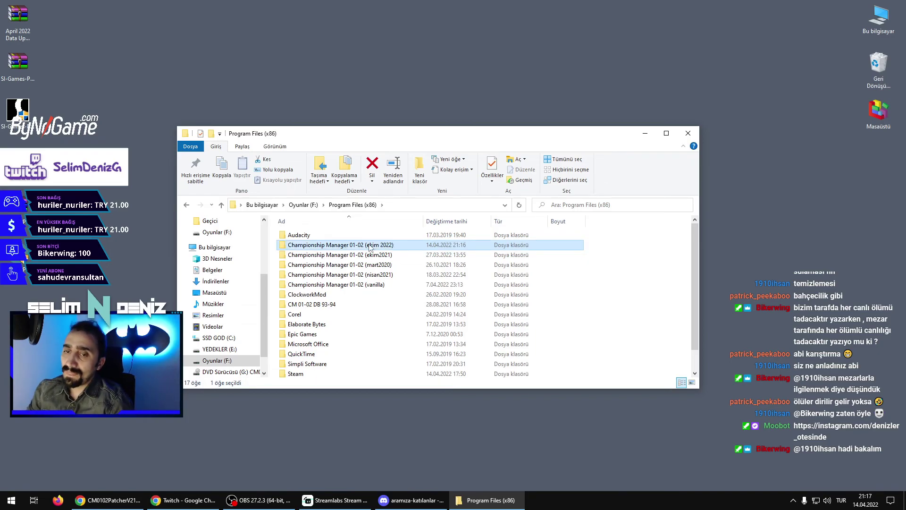